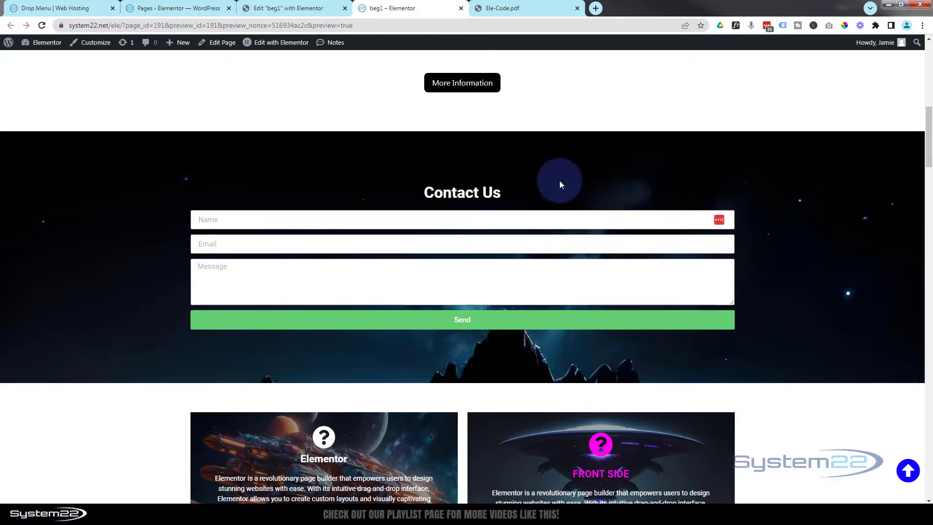
# Switch the previewed page to its More Information section and look through that section's content.
pyautogui.moveTo(389, 464)
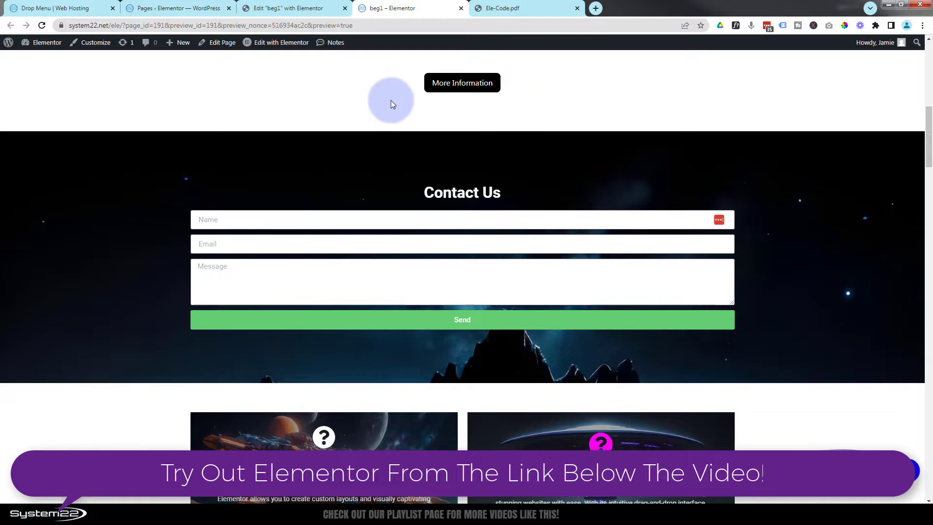
pyautogui.click(465, 84)
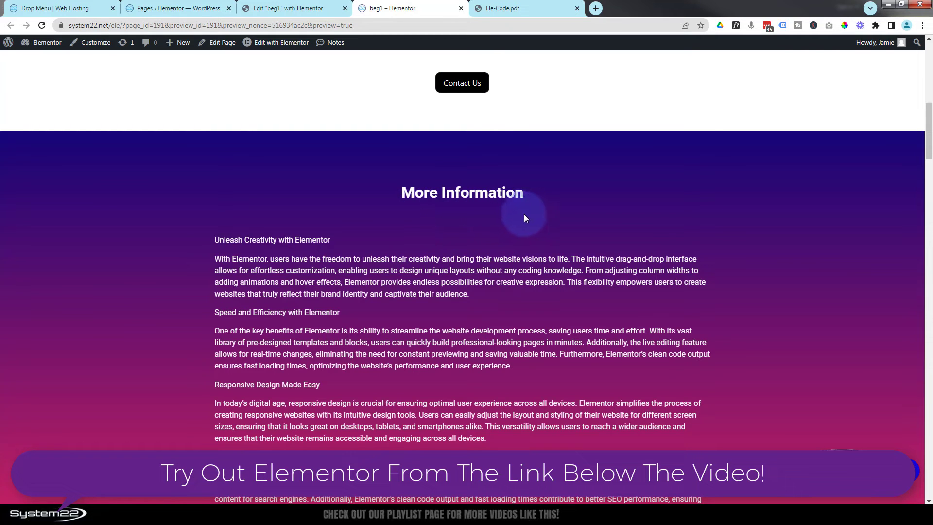
pyautogui.scroll(-5, 524, 213)
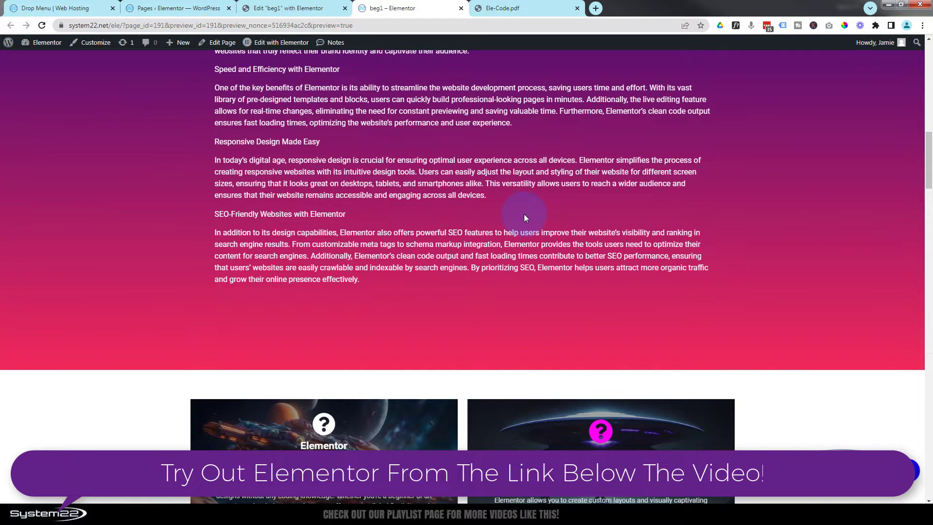
pyautogui.scroll(-1, 523, 217)
pyautogui.moveTo(424, 442)
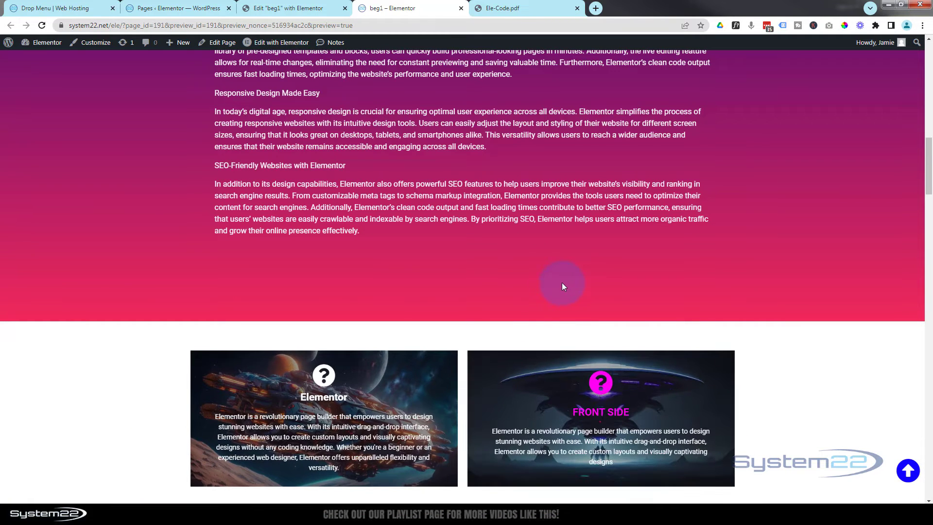
pyautogui.scroll(9, 563, 280)
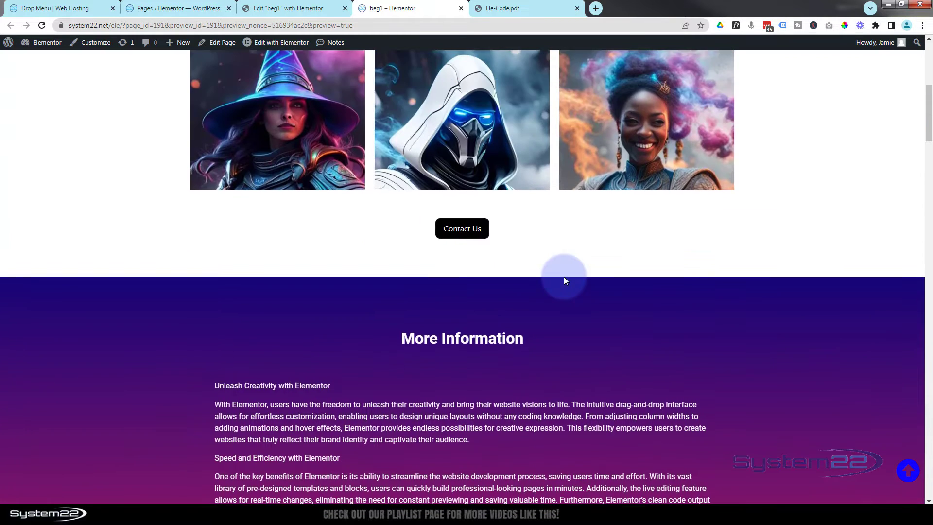
# Toggle the preview repeatedly between the Contact Us and More Information sections to examine how the button swaps them.
pyautogui.click(462, 233)
pyautogui.scroll(-1, 555, 236)
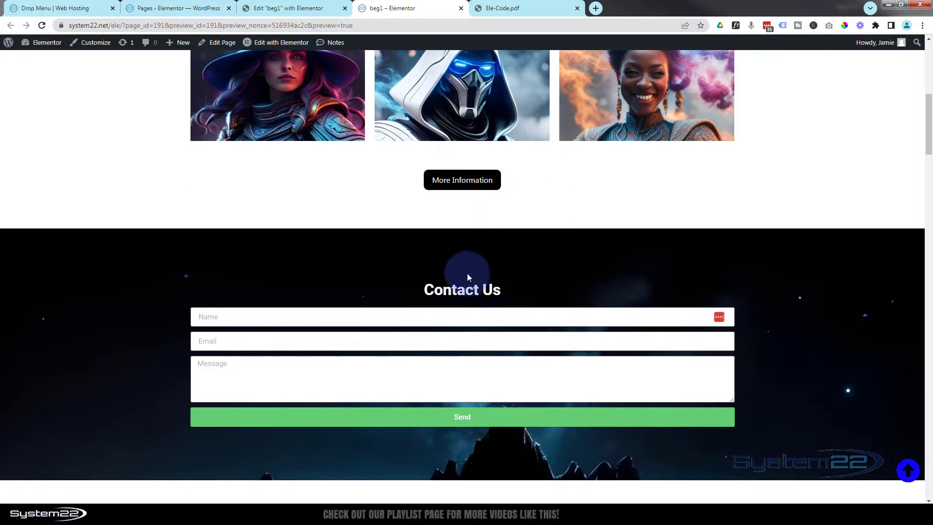
pyautogui.scroll(-5, 607, 262)
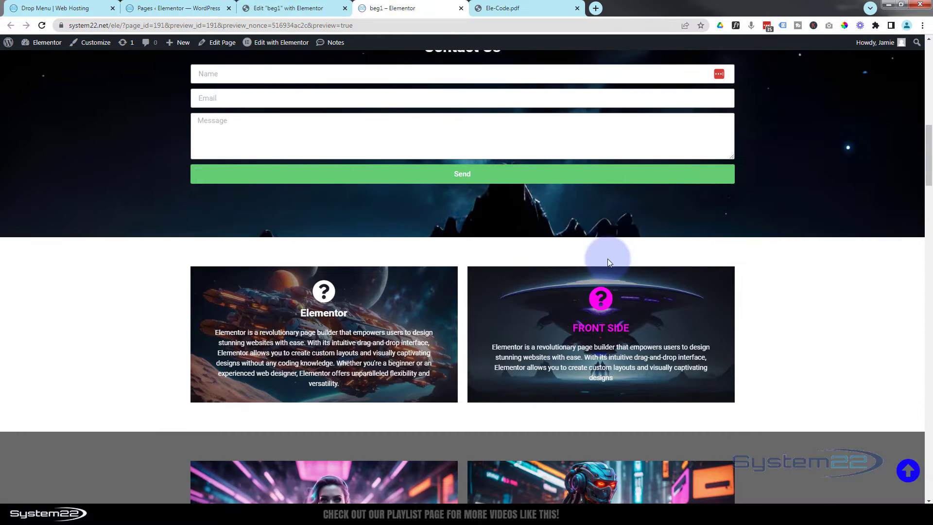
pyautogui.scroll(3, 608, 258)
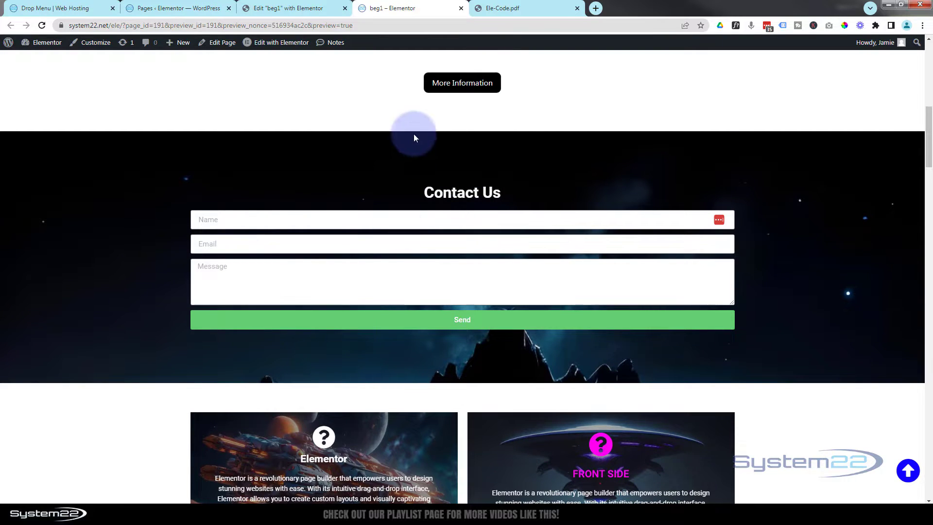
pyautogui.click(464, 90)
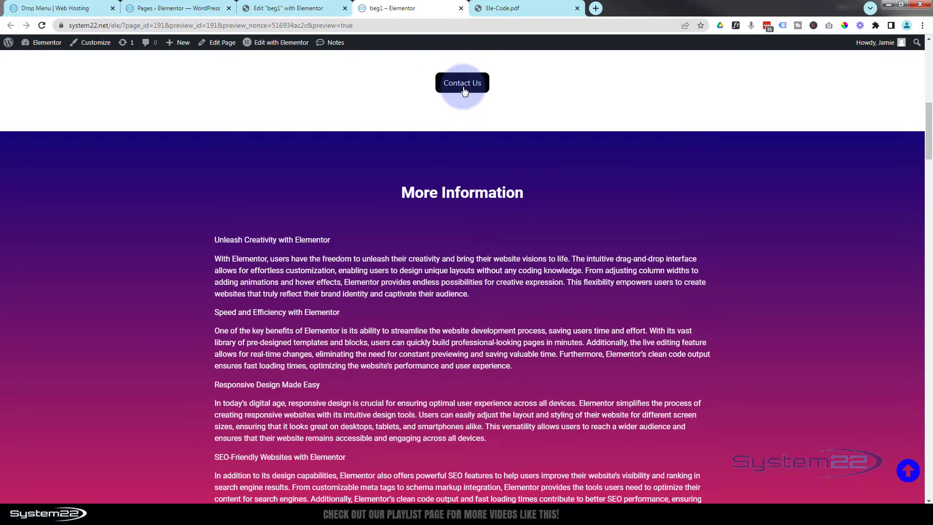
pyautogui.click(464, 89)
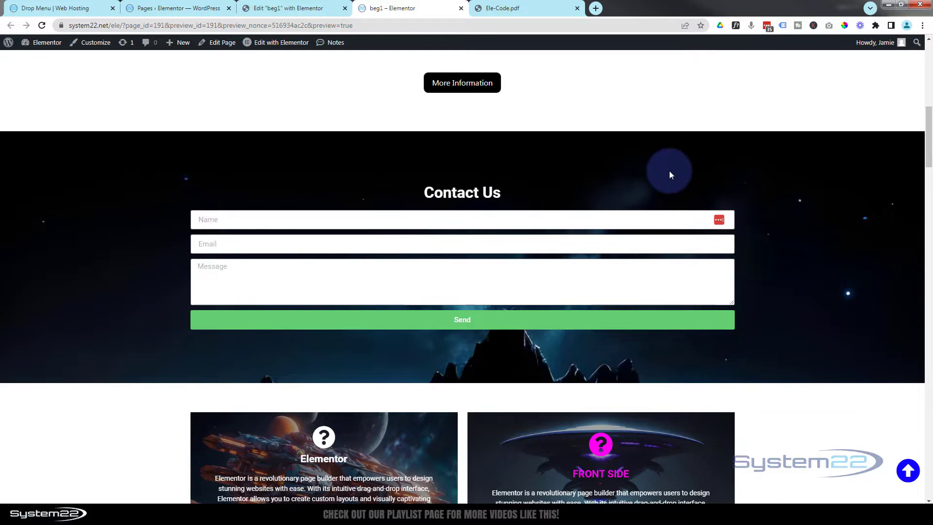
pyautogui.click(443, 84)
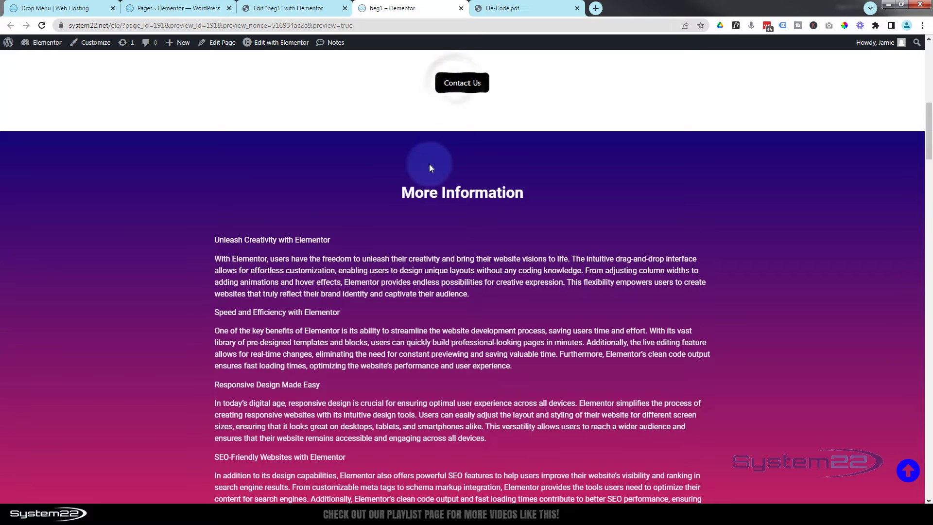
pyautogui.click(458, 87)
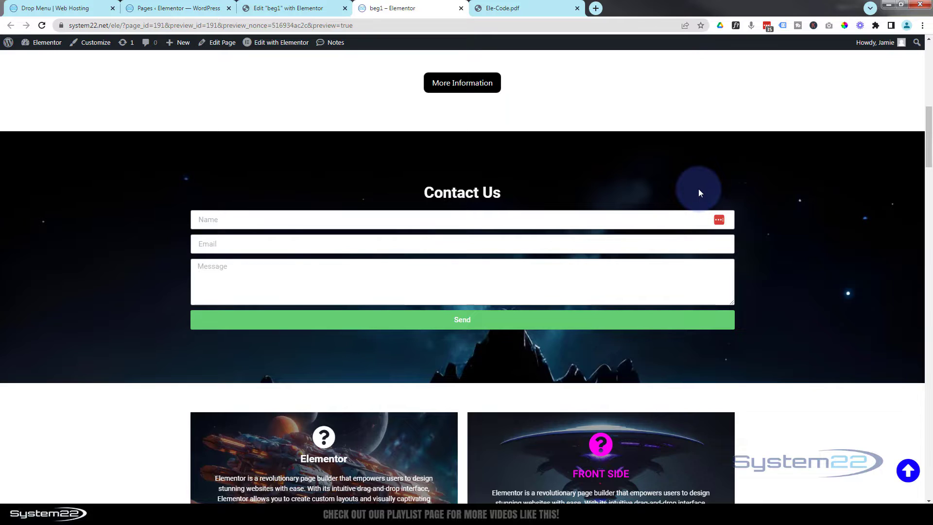
# In the Elementor editor for the beg1 page, delete the toggle button, Contact Us and More Information sections below the second image row.
pyautogui.click(308, 10)
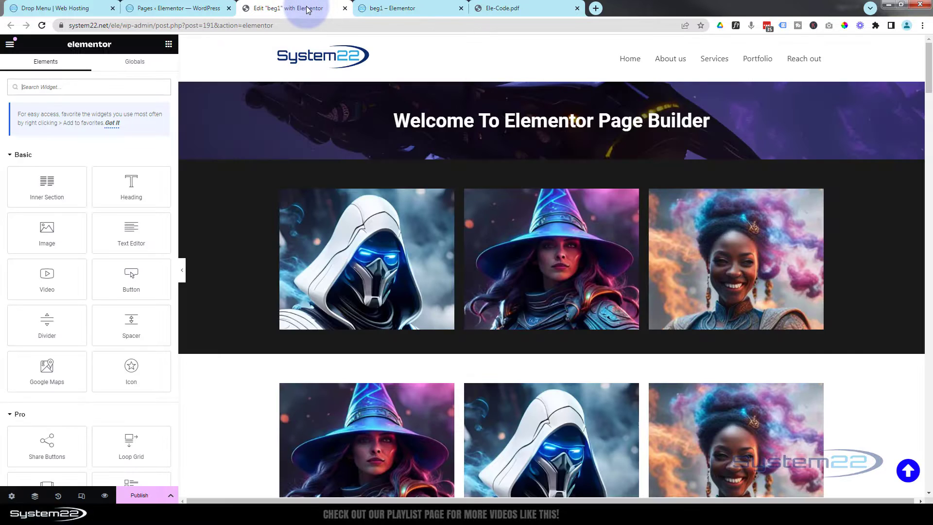
pyautogui.scroll(-7, 564, 246)
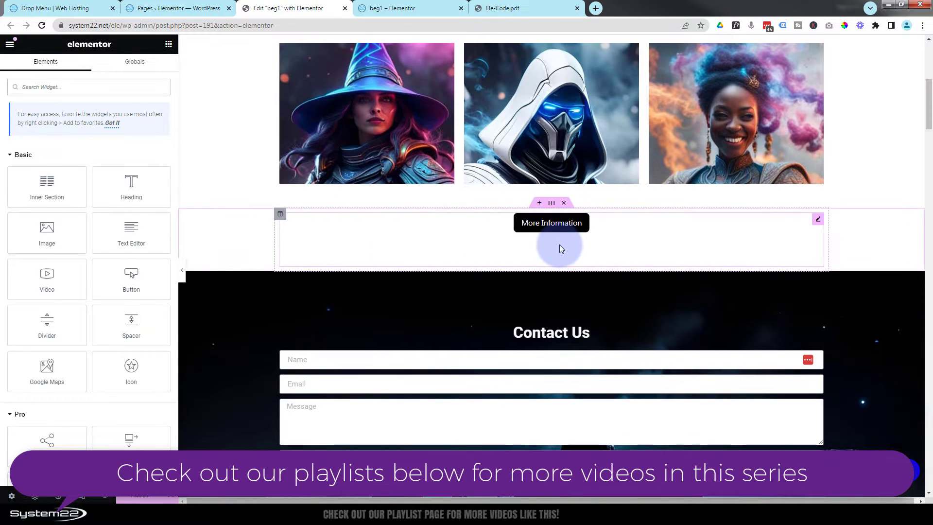
pyautogui.click(564, 204)
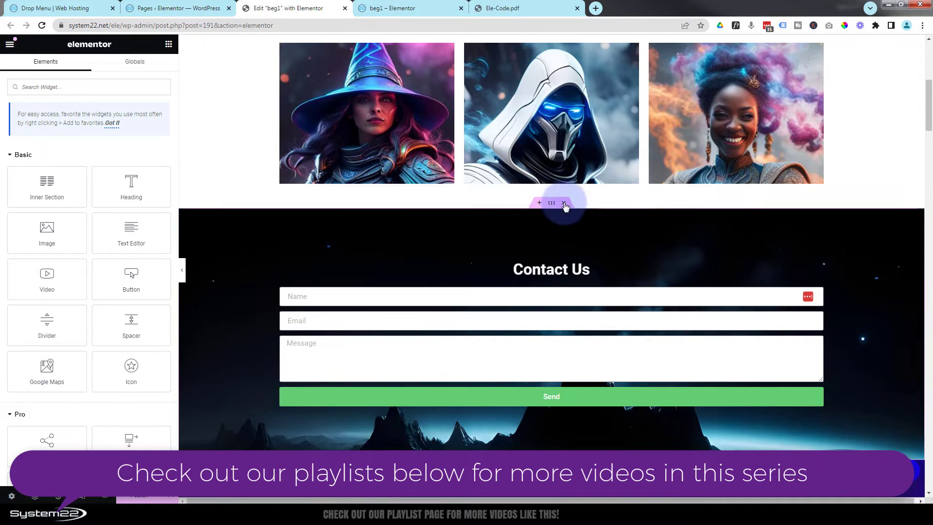
pyautogui.click(564, 203)
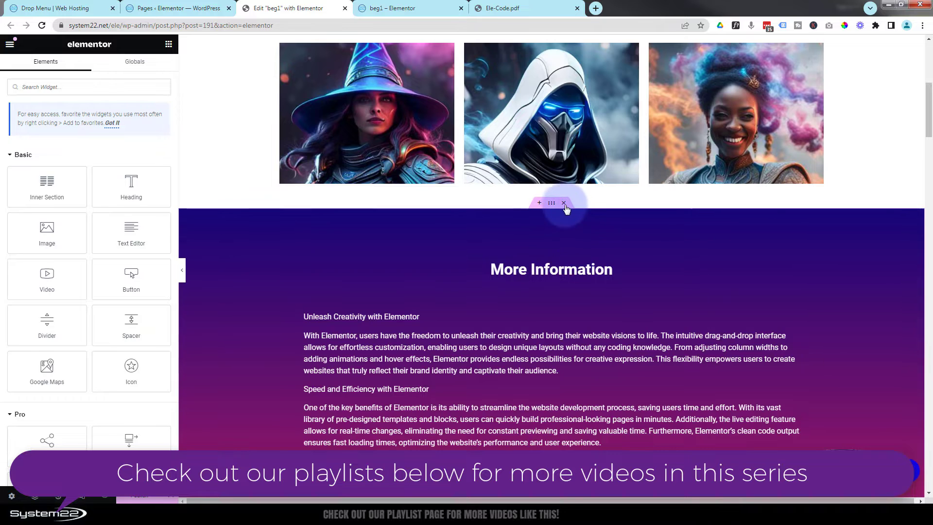
pyautogui.click(564, 204)
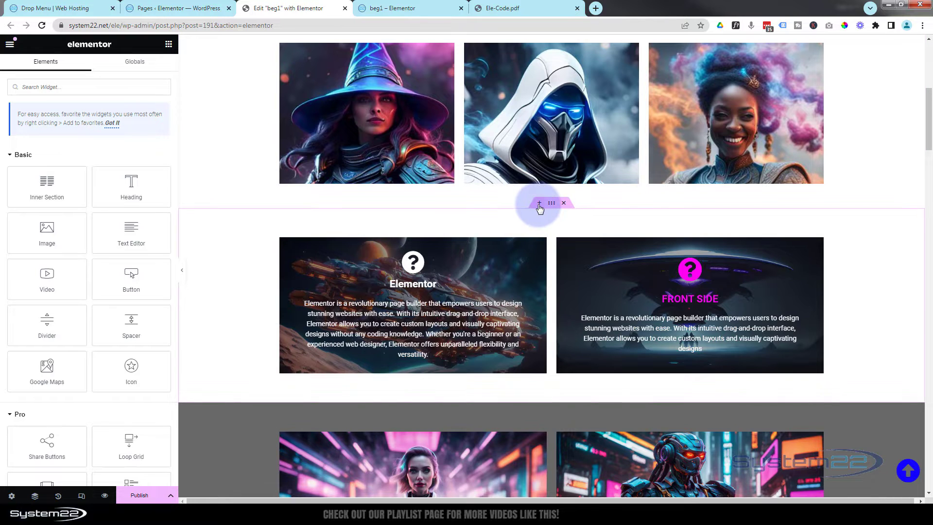
# Add a Form widget in a new section below the second image row and hide its field labels.
pyautogui.click(538, 207)
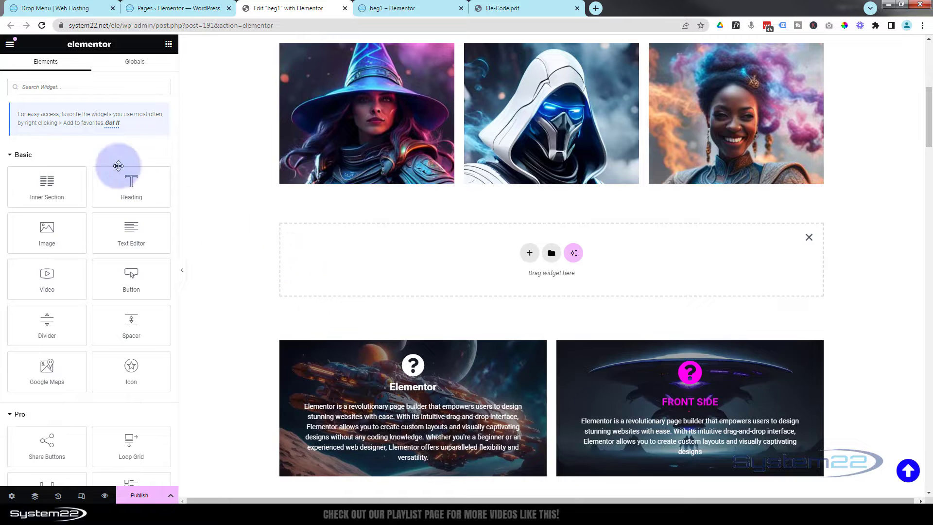
pyautogui.click(44, 88)
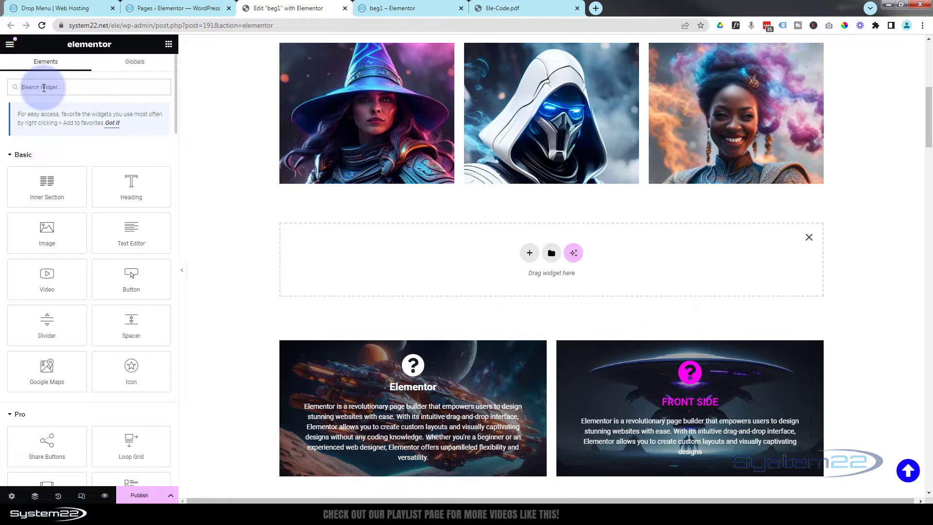
pyautogui.write('form')
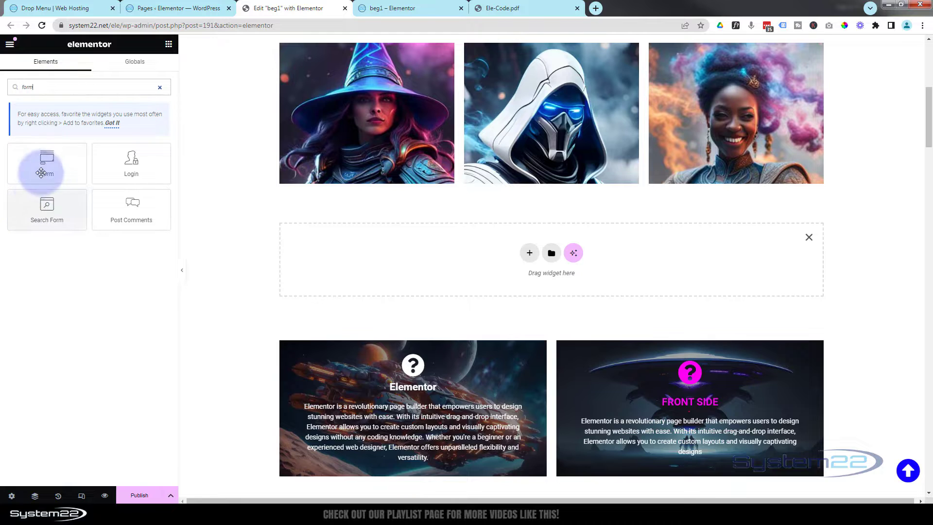
pyautogui.moveTo(39, 168); pyautogui.dragTo(561, 270)
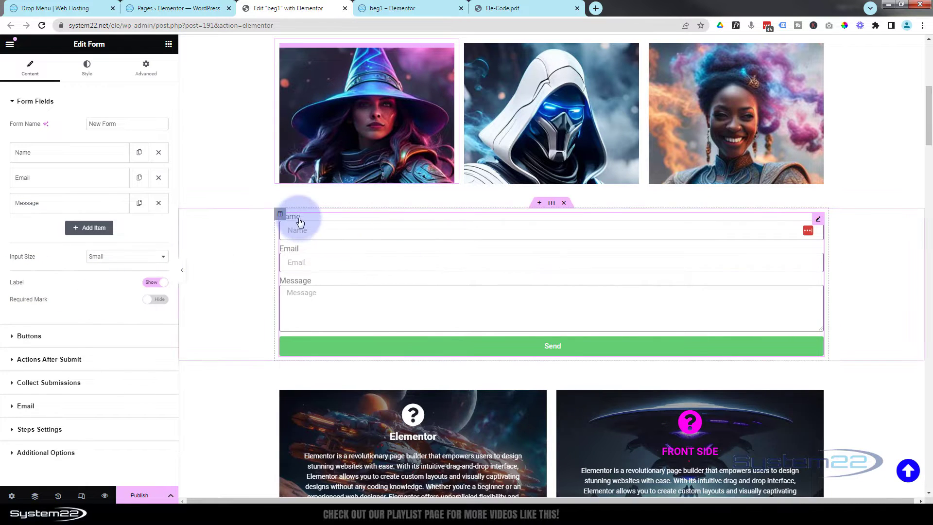
pyautogui.click(150, 284)
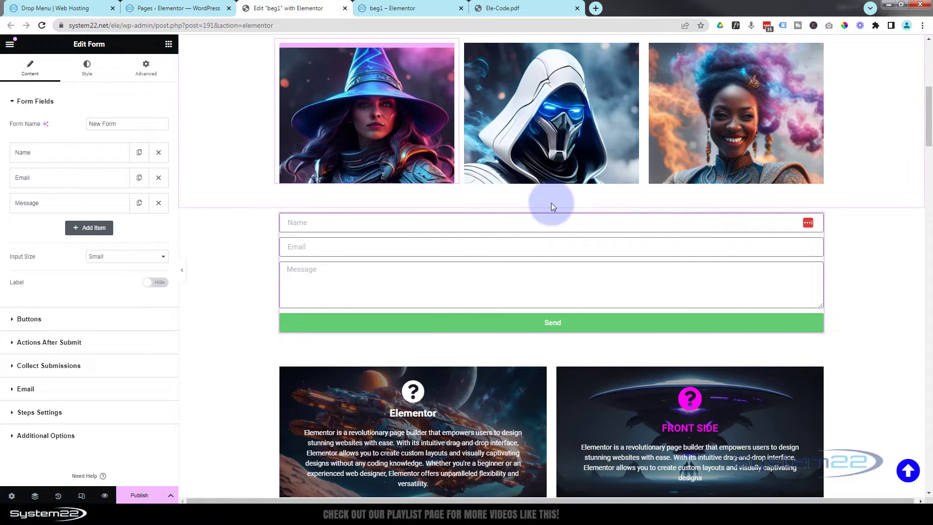
# Add a Heading widget above the form with the title "Contact Us!".
pyautogui.click(169, 45)
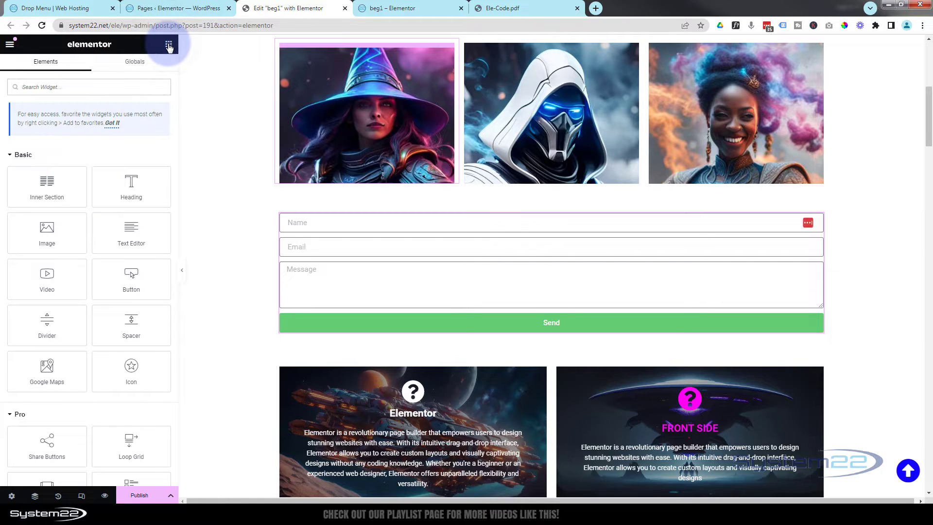
pyautogui.moveTo(129, 184); pyautogui.dragTo(573, 216)
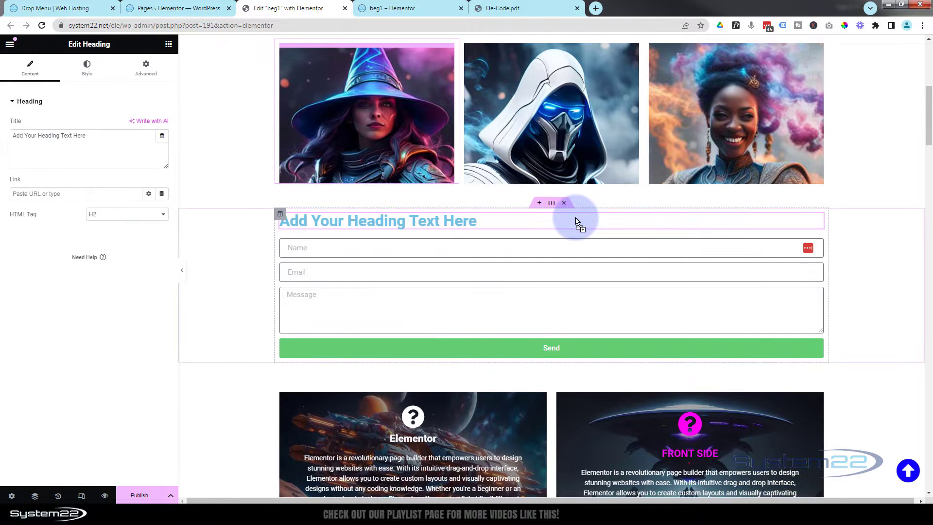
pyautogui.tripleClick(81, 135)
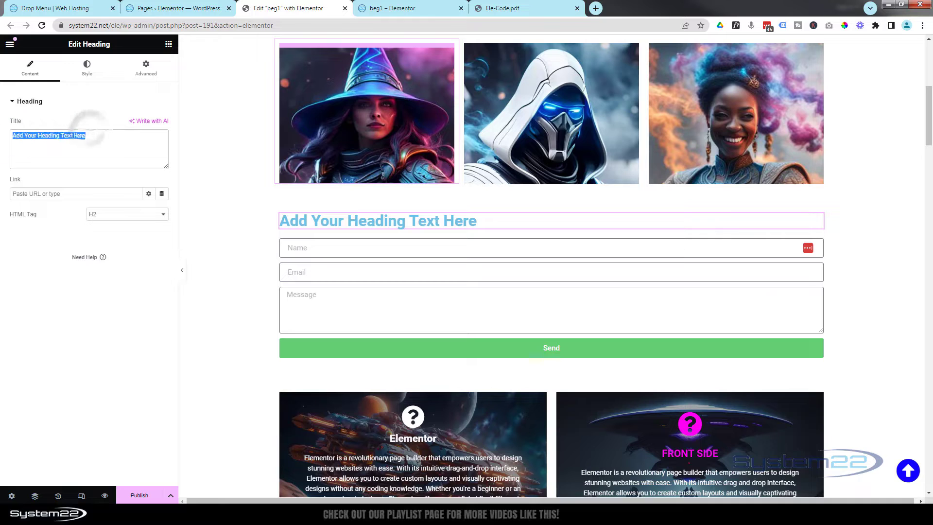
pyautogui.write('Contact Us!')
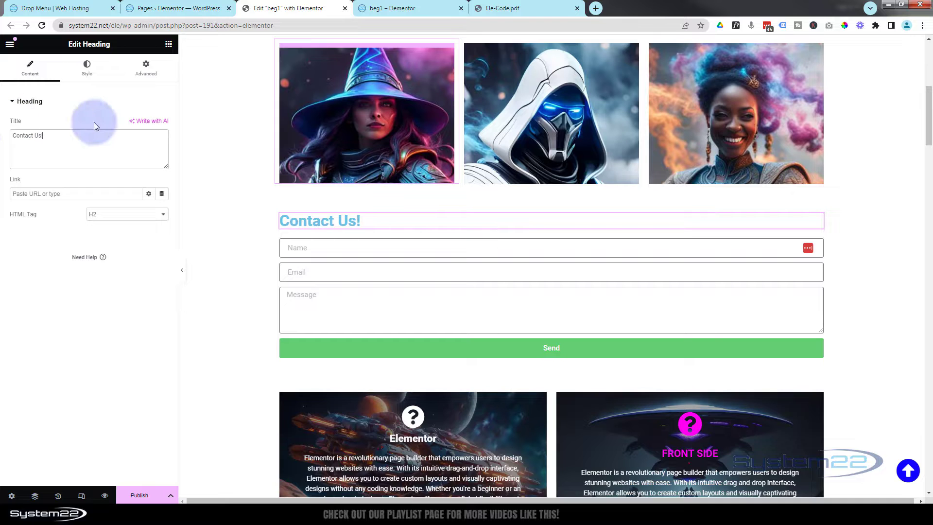
# Set the "Contact Us!" heading's text color to white and center its alignment.
pyautogui.click(93, 68)
pyautogui.click(163, 145)
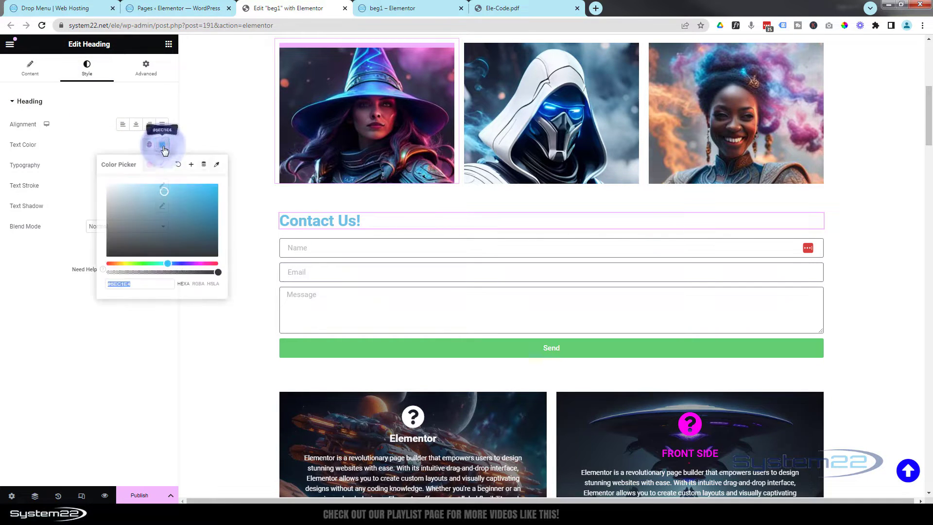
pyautogui.moveTo(146, 189); pyautogui.dragTo(100, 184)
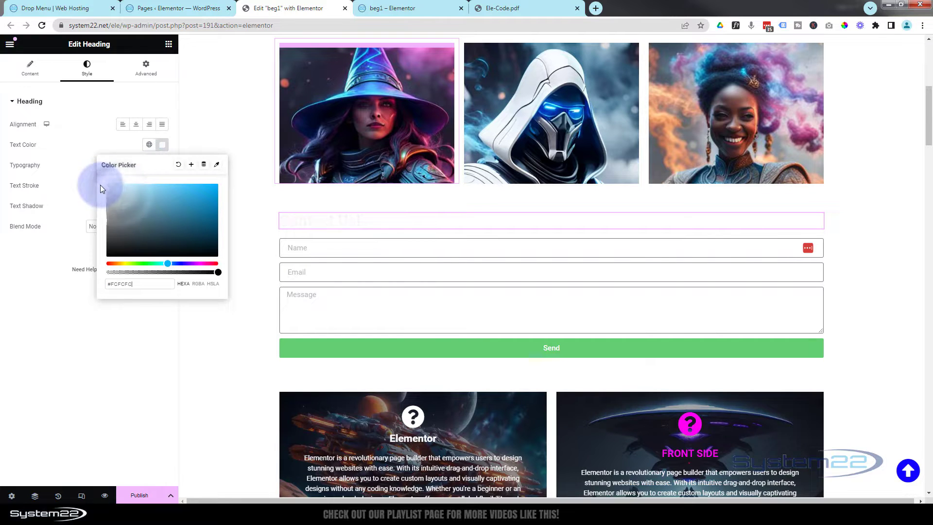
pyautogui.click(135, 126)
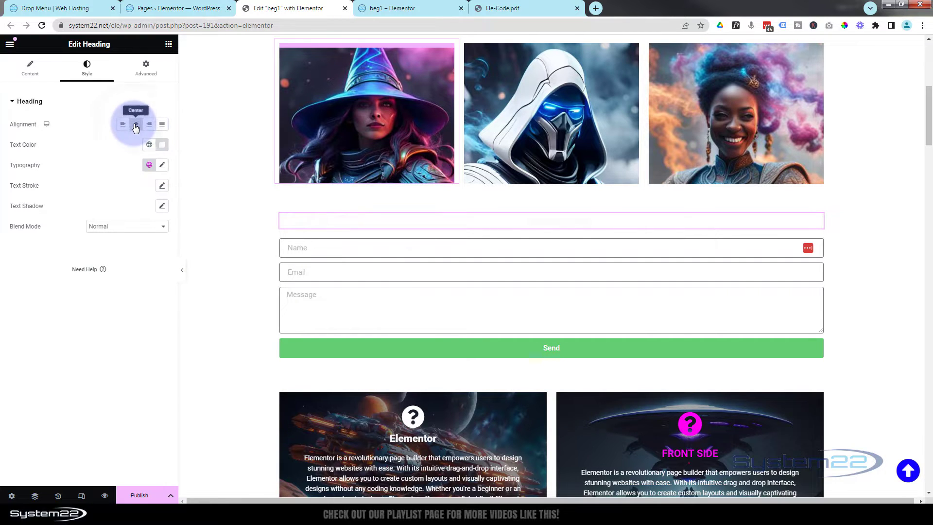
# Give the contact form section a classic background using the dark blue night mountain image from the media library.
pyautogui.moveTo(549, 208)
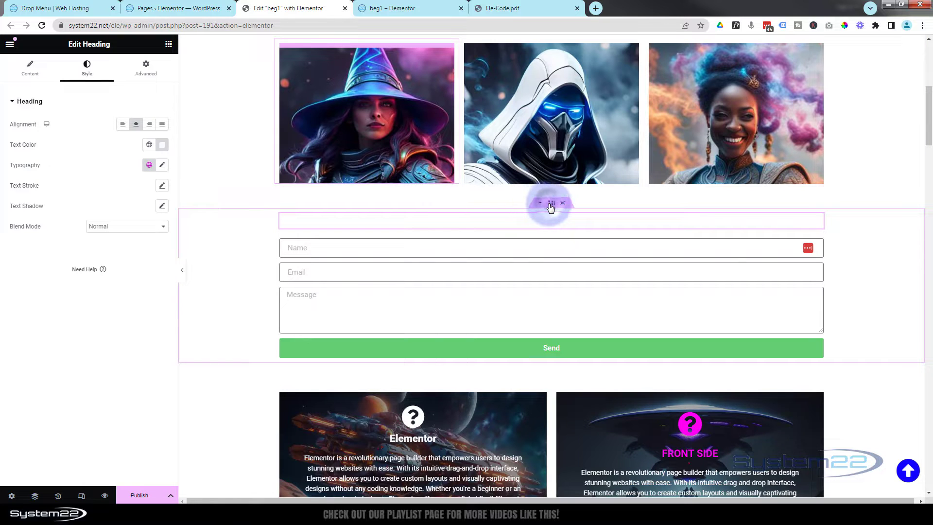
pyautogui.click(549, 206)
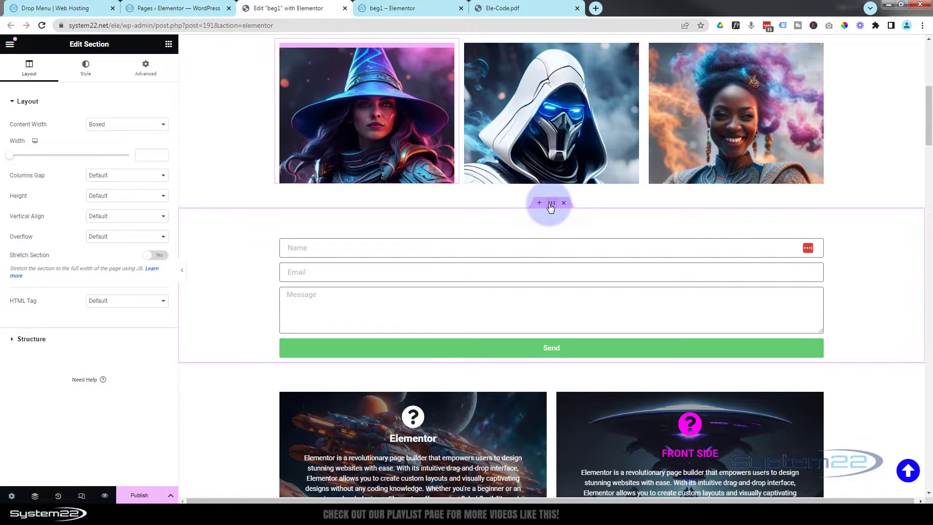
pyautogui.click(87, 72)
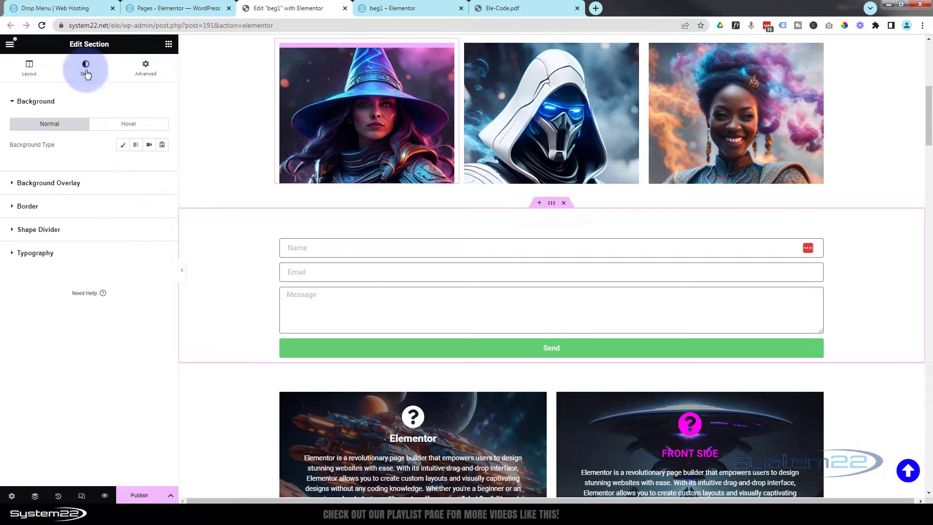
pyautogui.click(123, 145)
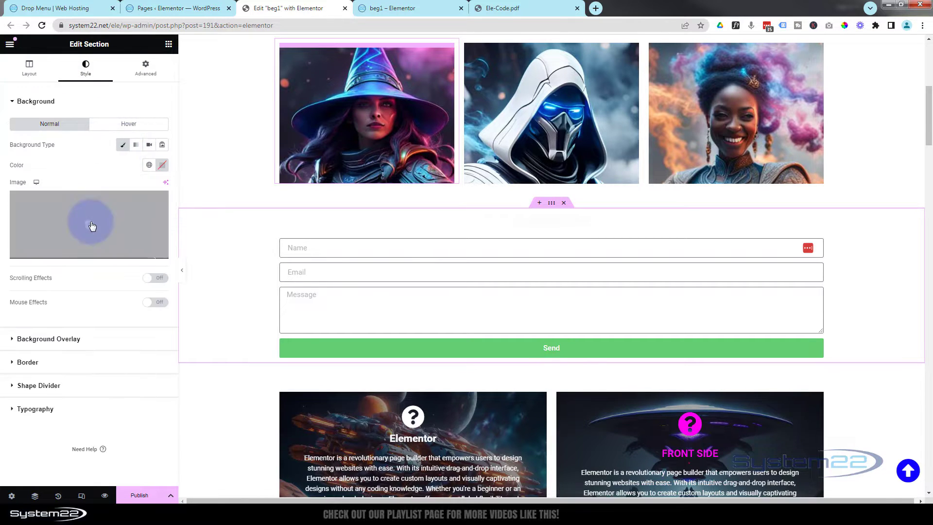
pyautogui.click(92, 226)
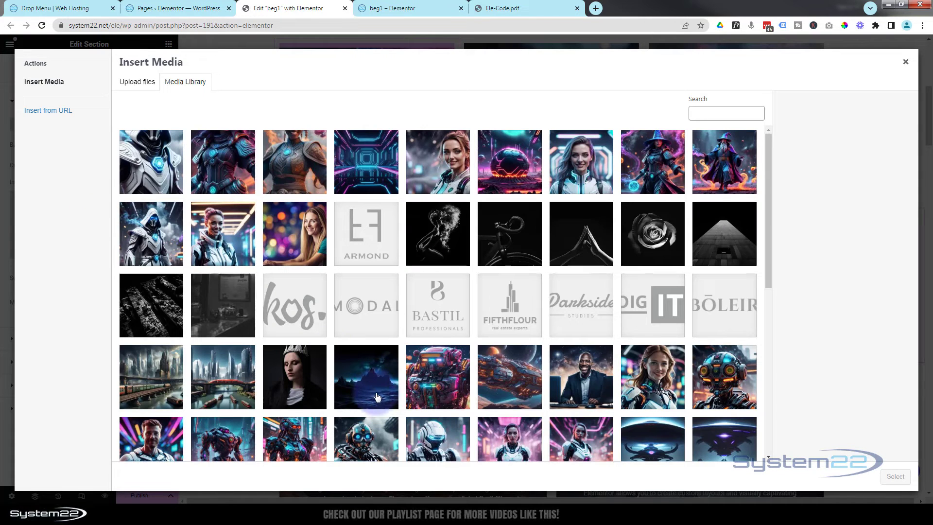
pyautogui.click(366, 377)
pyautogui.click(895, 477)
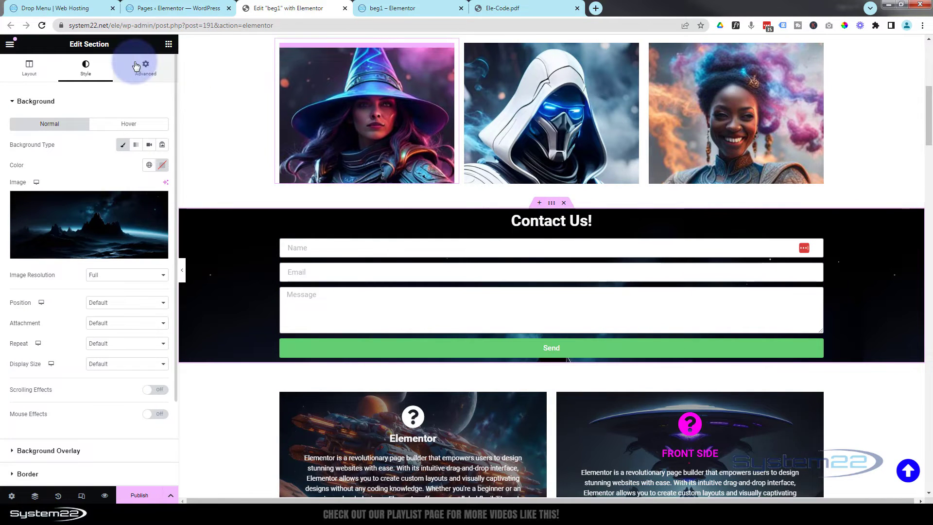
# Set the Contact Us section's padding to 100 px on all four sides.
pyautogui.click(160, 70)
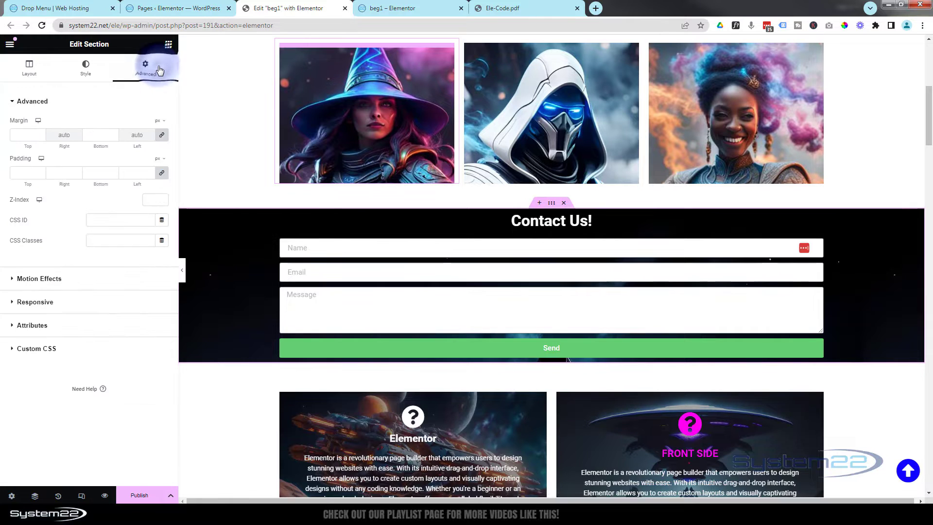
pyautogui.click(21, 171)
pyautogui.write('1')
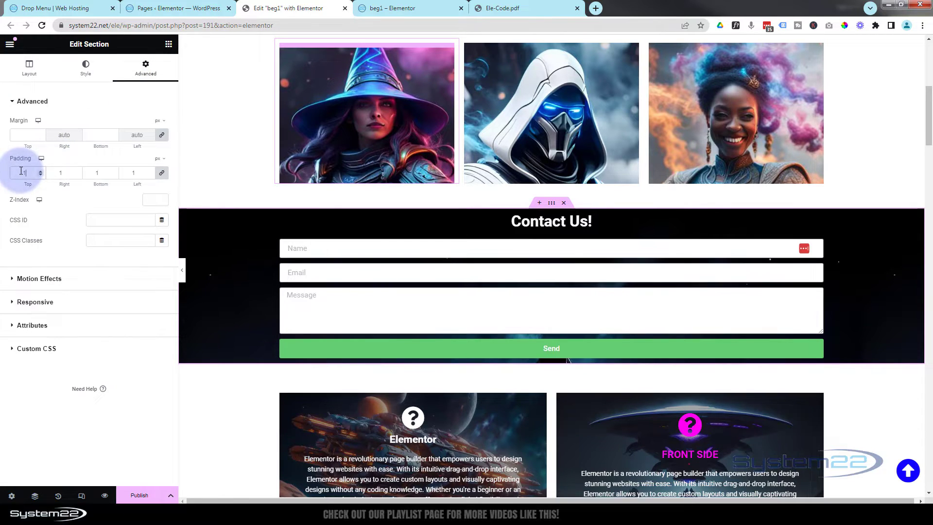
pyautogui.write('00')
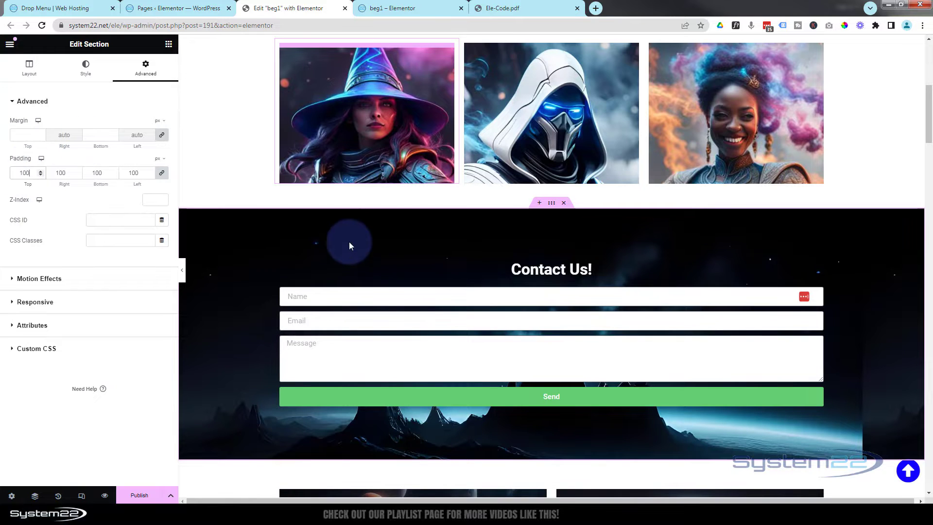
pyautogui.scroll(-3, 328, 251)
pyautogui.scroll(2, 328, 251)
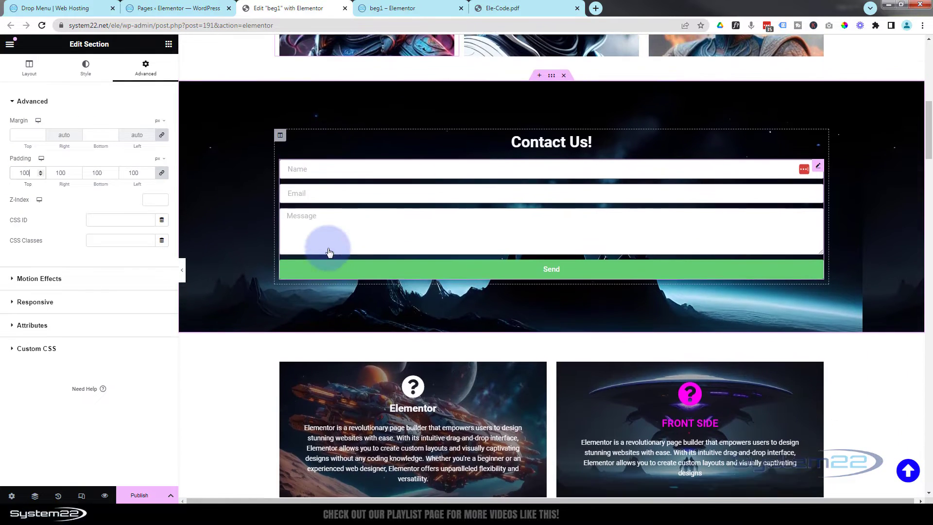
pyautogui.scroll(-1, 329, 251)
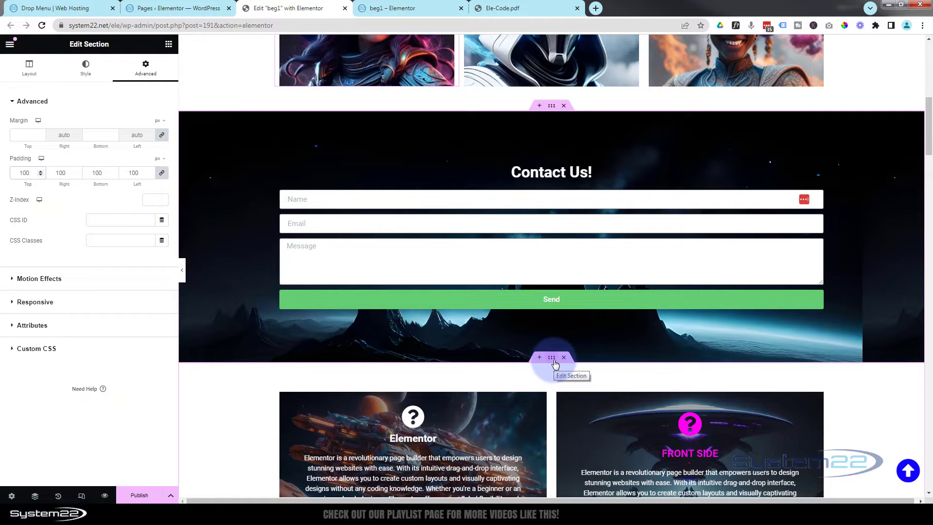
# Duplicate the Contact Us form section directly below the original.
pyautogui.rightClick(551, 108)
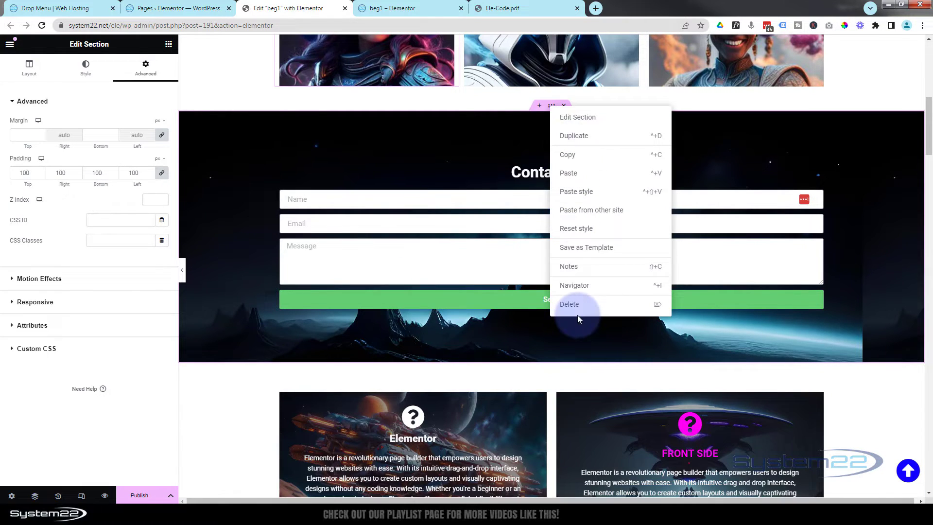
pyautogui.click(585, 141)
pyautogui.scroll(-2, 565, 368)
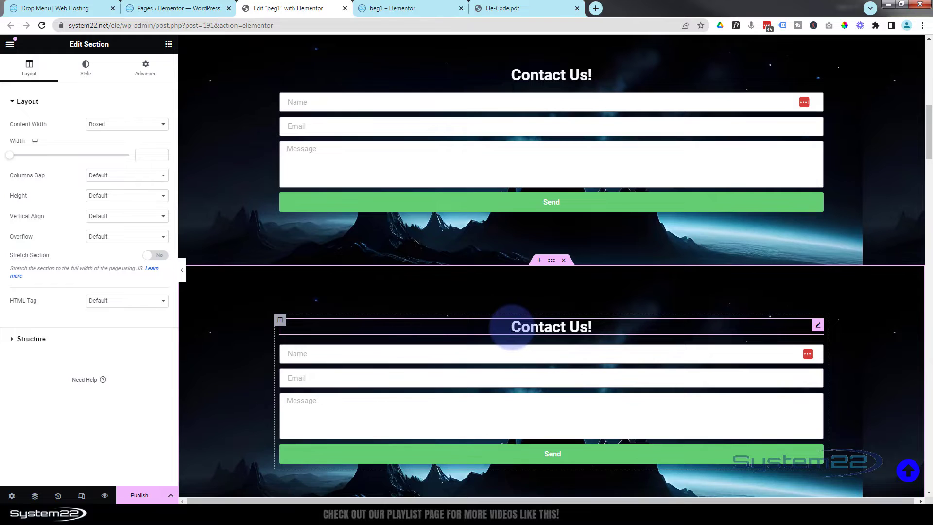
# Change the duplicated section's heading title to "Apply For A Position".
pyautogui.click(817, 325)
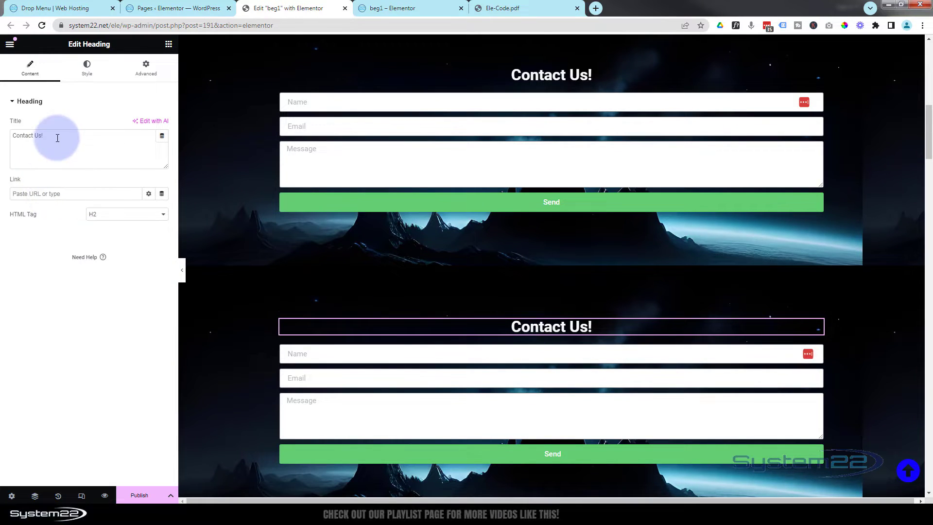
pyautogui.moveTo(56, 135); pyautogui.dragTo(2, 141)
pyautogui.write('Apply For')
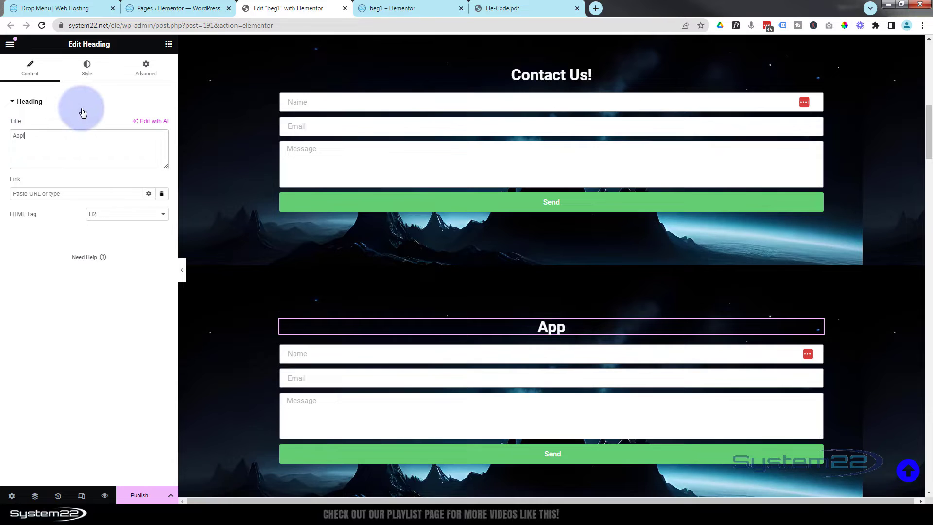
pyautogui.write('A ')
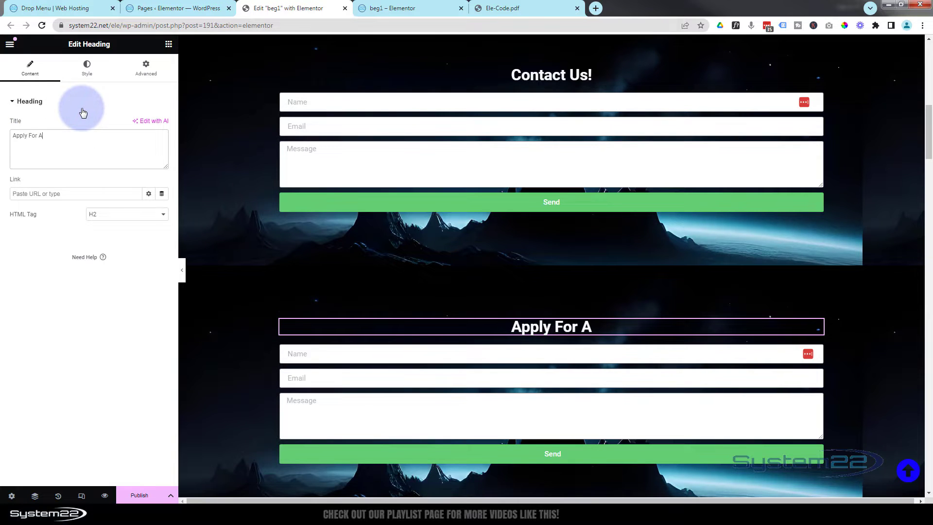
pyautogui.write('Po')
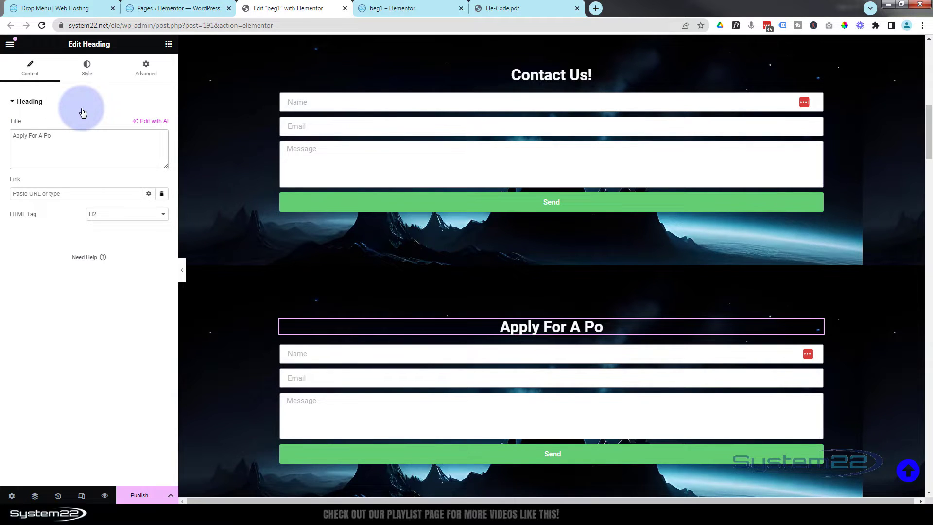
pyautogui.write('sition')
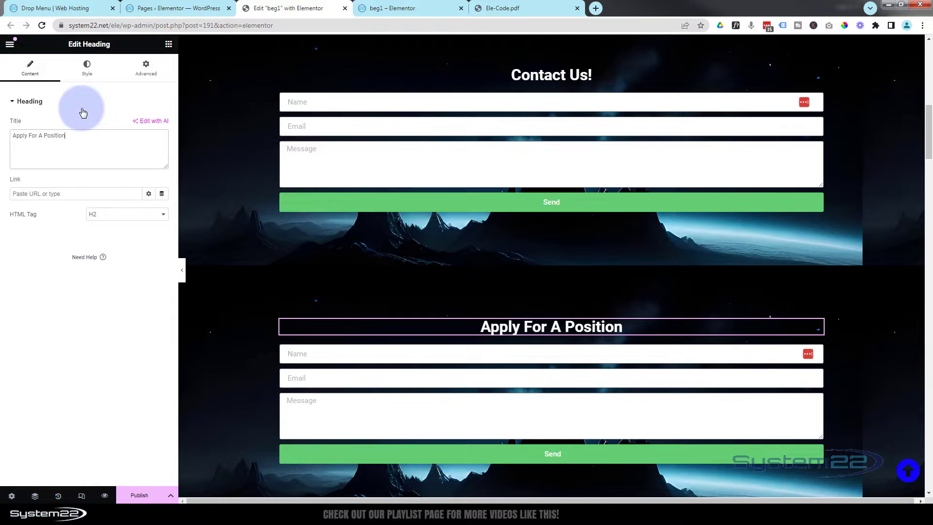
# Replace the Apply For A Position section's background image with the "Lady at computer" picture from the media library.
pyautogui.moveTo(421, 280)
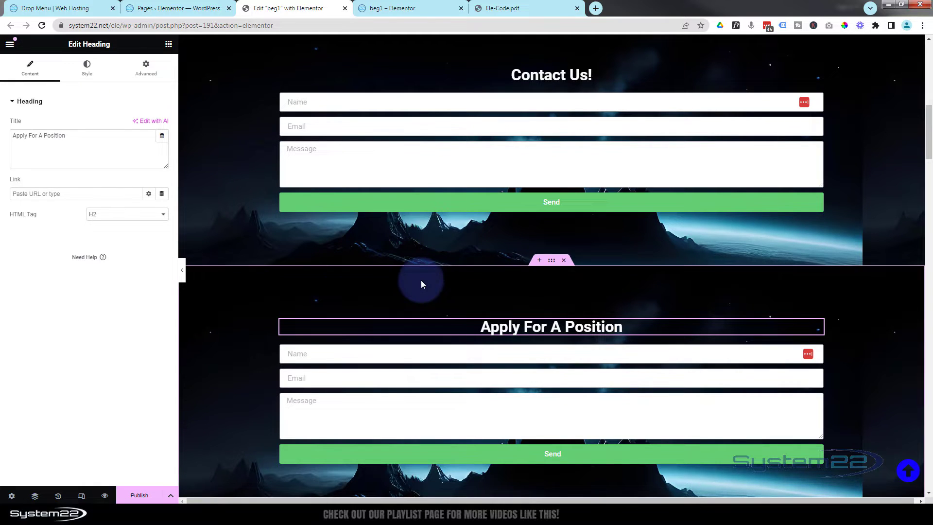
pyautogui.click(555, 261)
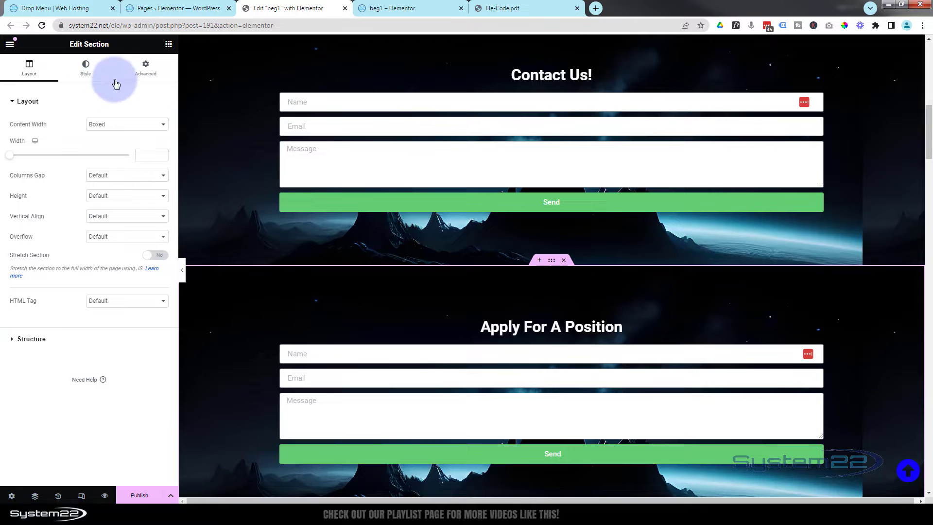
pyautogui.click(88, 69)
pyautogui.click(83, 218)
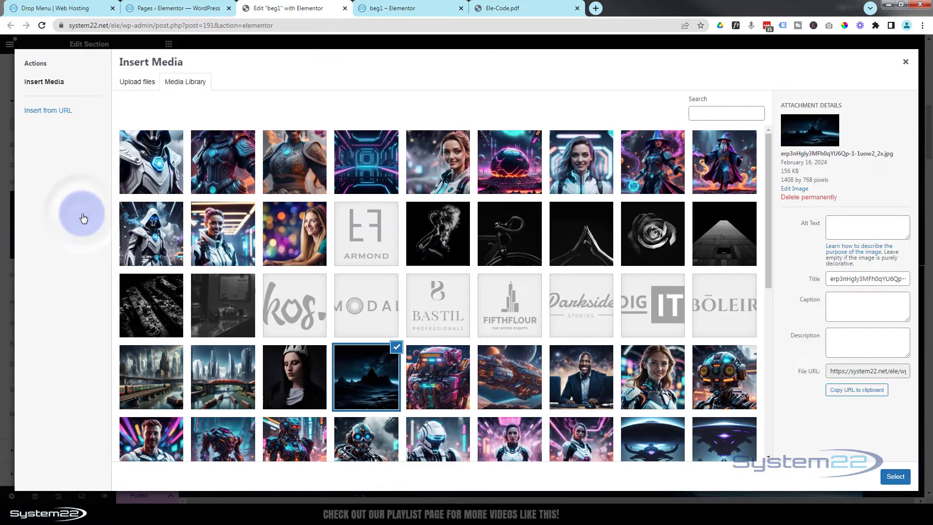
pyautogui.click(292, 250)
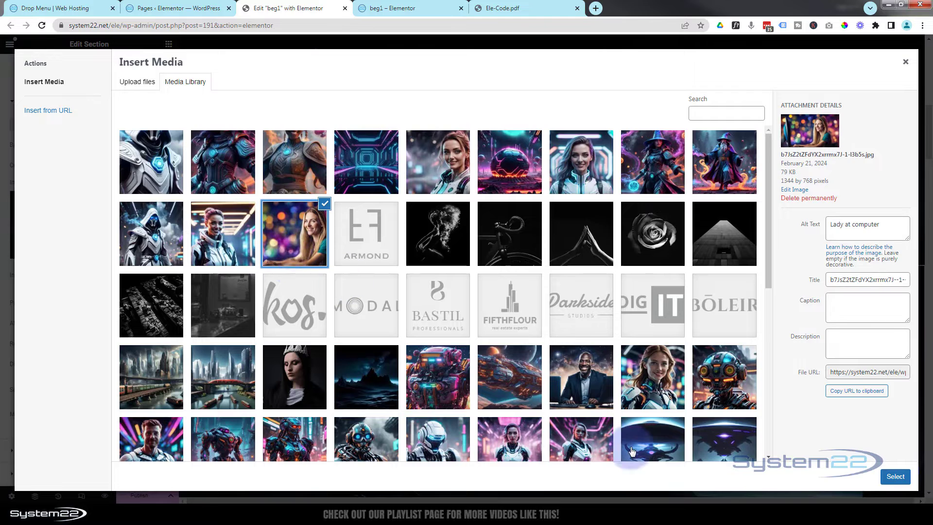
pyautogui.click(896, 478)
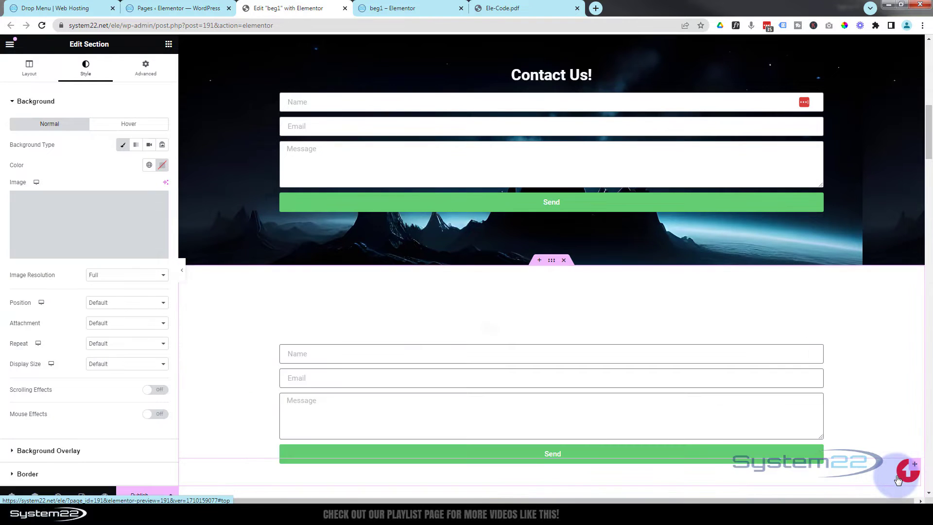
pyautogui.scroll(-3, 884, 346)
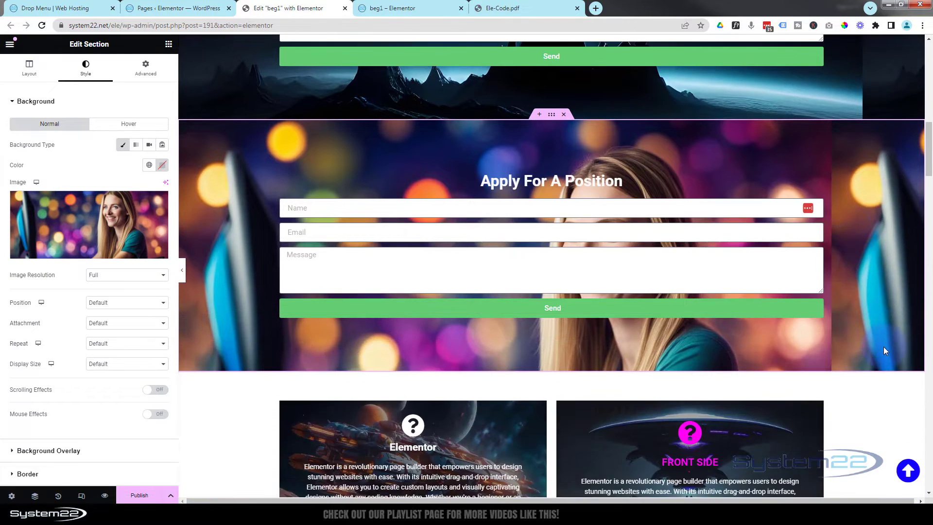
pyautogui.scroll(3, 883, 346)
pyautogui.scroll(-2, 882, 344)
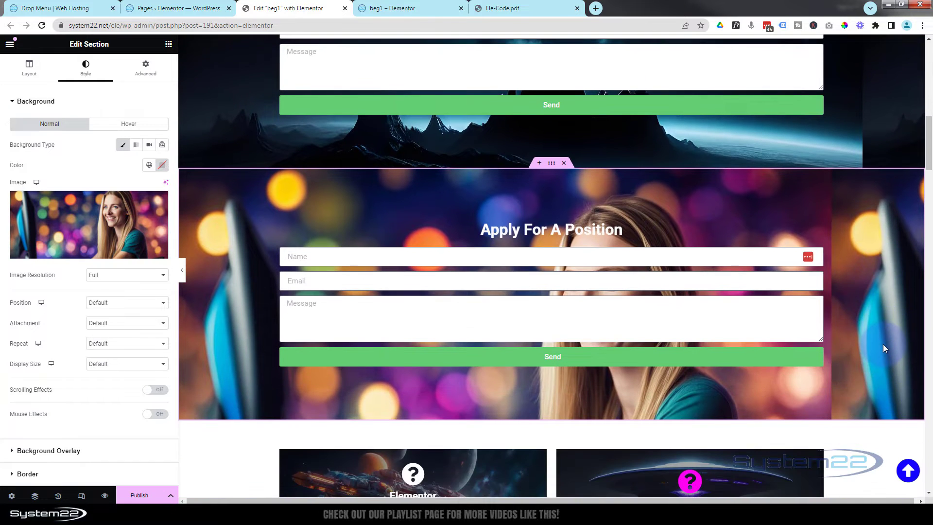
# Add a new section above the Contact Us section, below the second image row, and place an HTML widget in it.
pyautogui.scroll(3, 883, 344)
pyautogui.scroll(2, 882, 344)
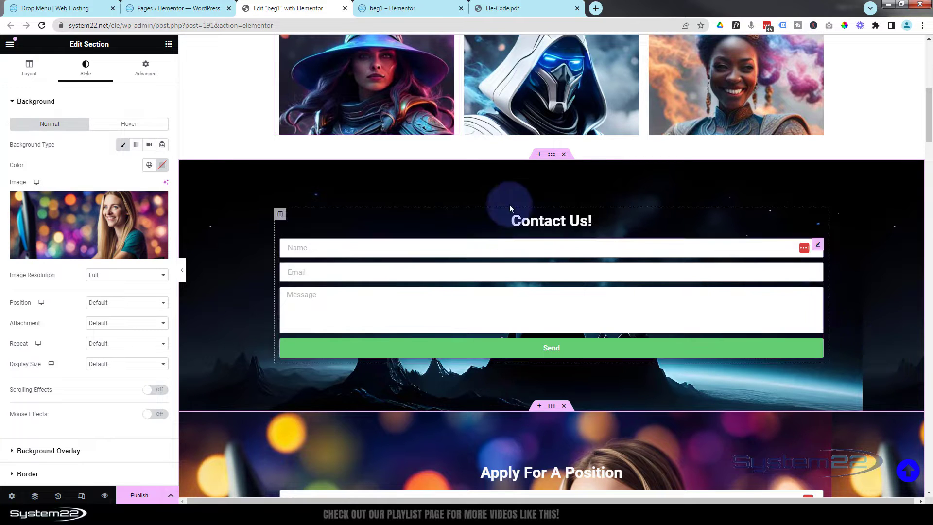
pyautogui.scroll(2, 538, 208)
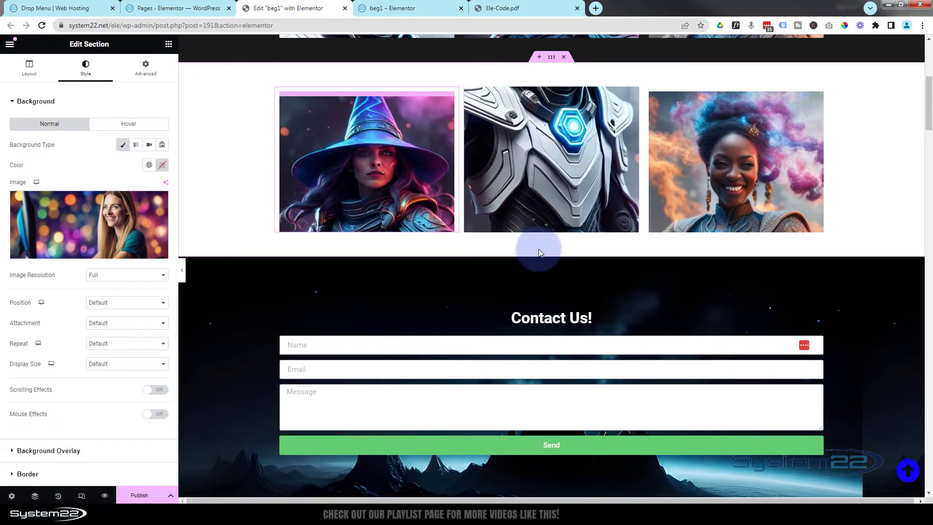
pyautogui.click(539, 252)
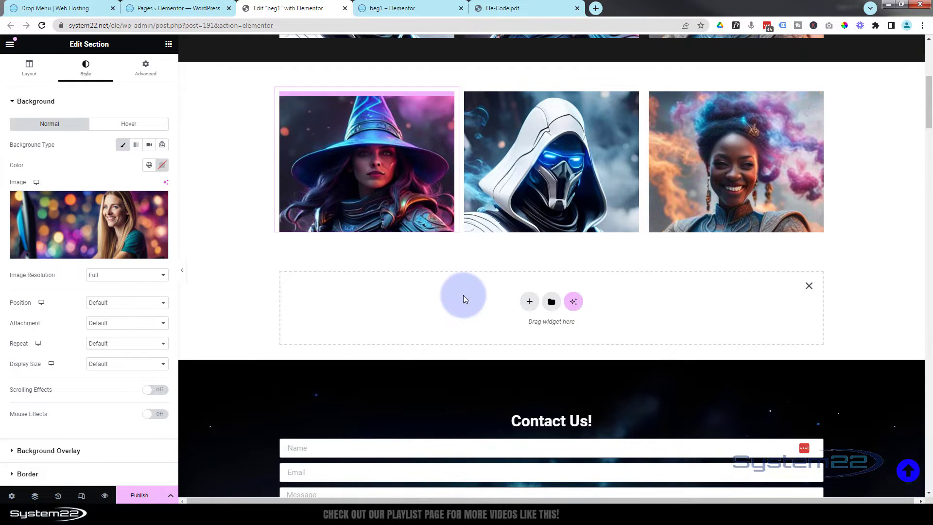
pyautogui.click(169, 46)
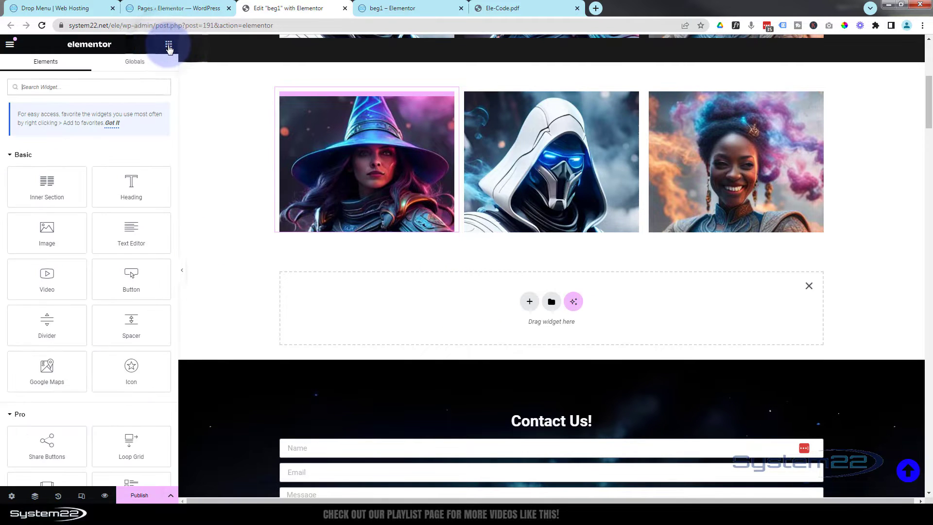
pyautogui.scroll(-4, 127, 233)
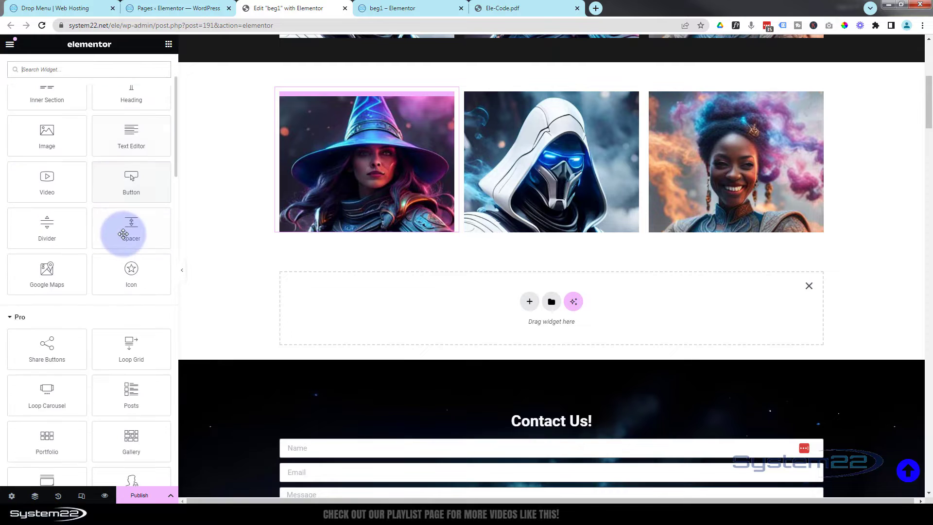
pyautogui.scroll(-5, 123, 233)
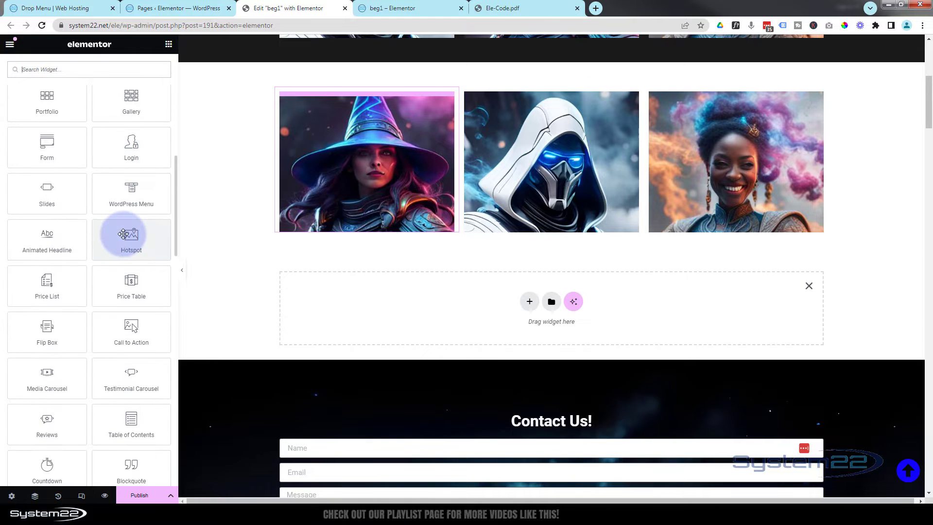
pyautogui.scroll(-10, 123, 234)
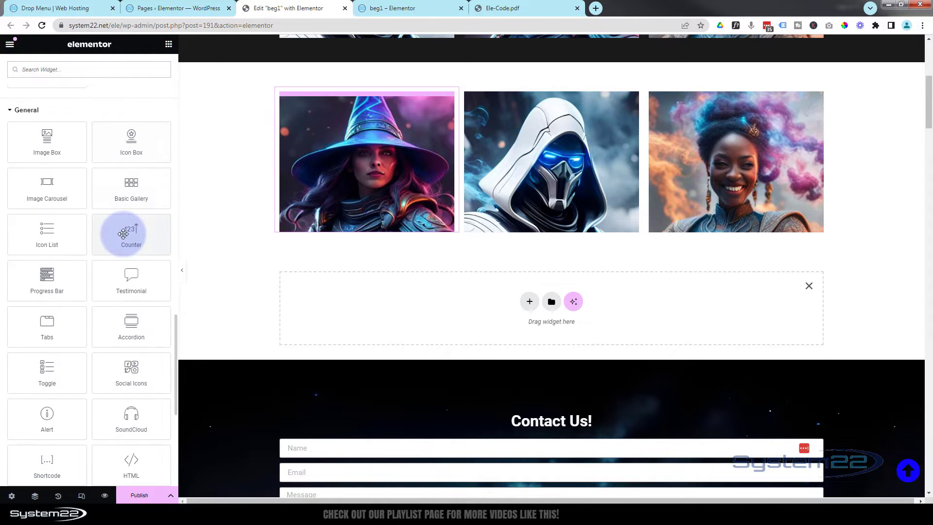
pyautogui.moveTo(129, 462); pyautogui.dragTo(559, 304)
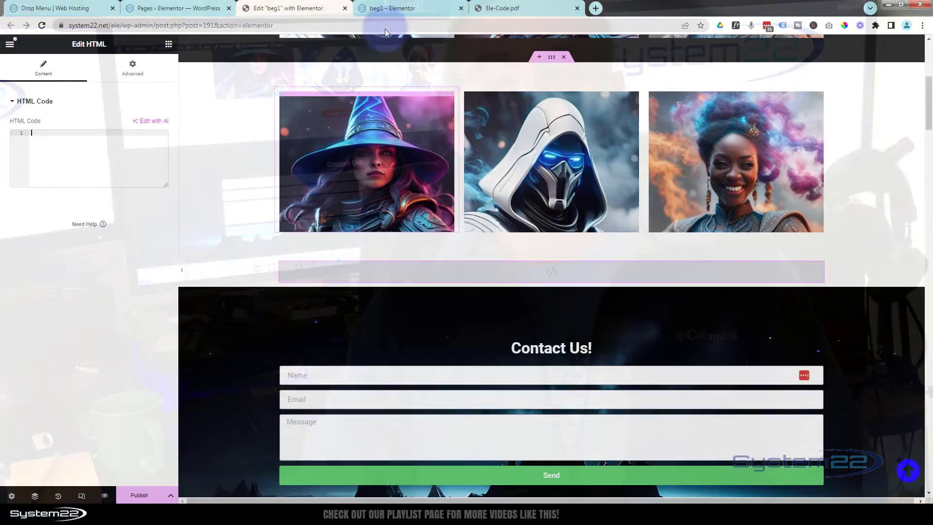
# Switch to Ele-Code.pdf and examine the button markup, its label text and the style block.
pyautogui.click(491, 8)
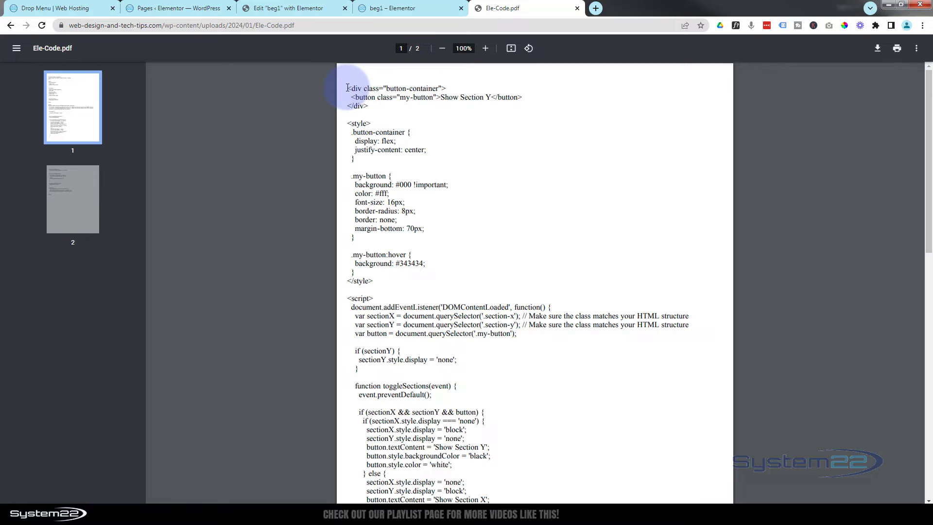
pyautogui.moveTo(348, 88); pyautogui.dragTo(368, 105)
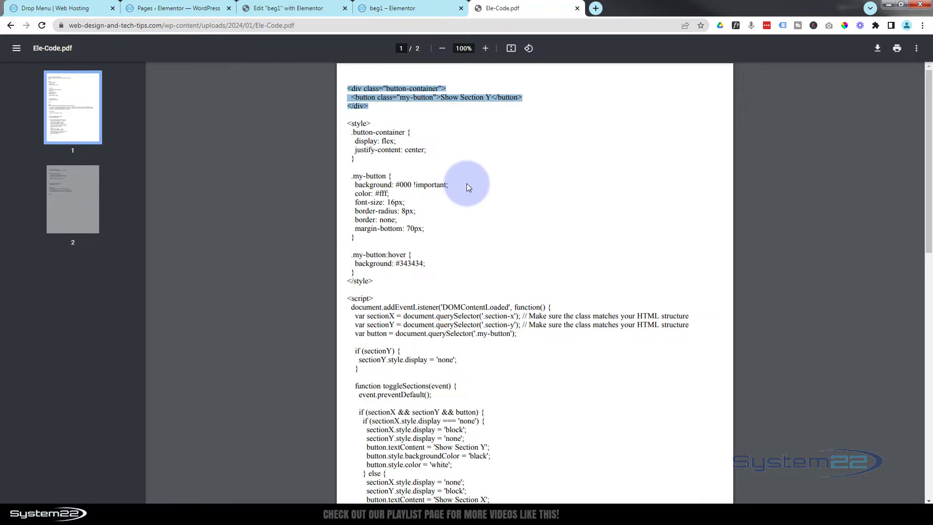
pyautogui.click(474, 142)
pyautogui.moveTo(442, 97); pyautogui.dragTo(491, 97)
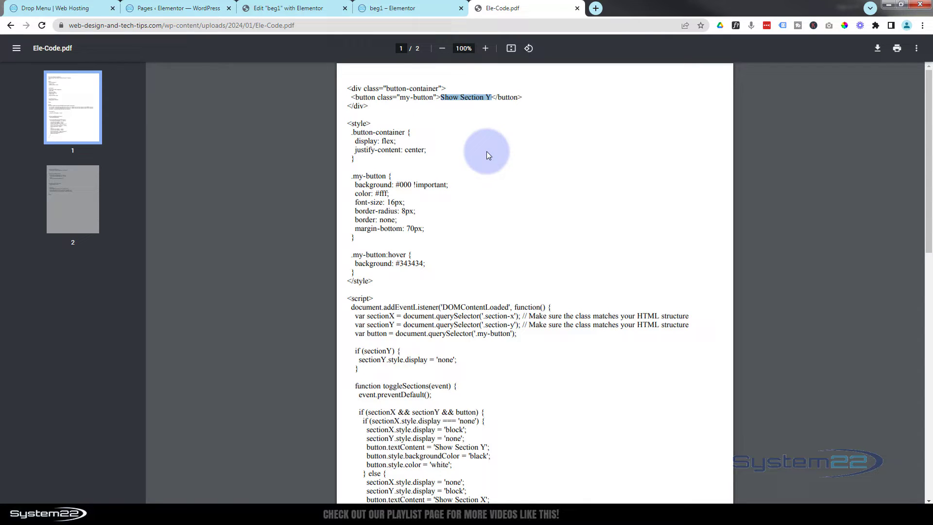
pyautogui.moveTo(347, 120); pyautogui.dragTo(368, 278)
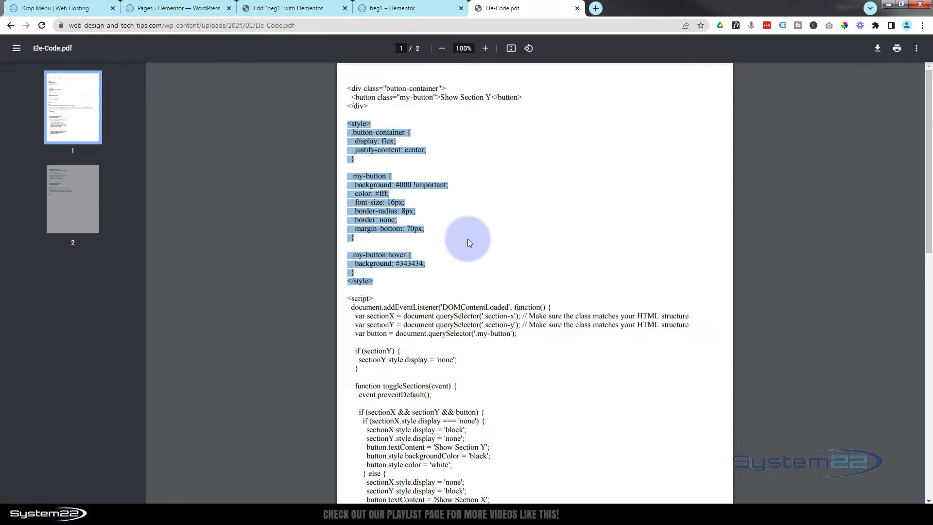
# Examine the script block in Ele-Code.pdf, including its section classes, toggle function and button label text.
pyautogui.scroll(-4, 468, 238)
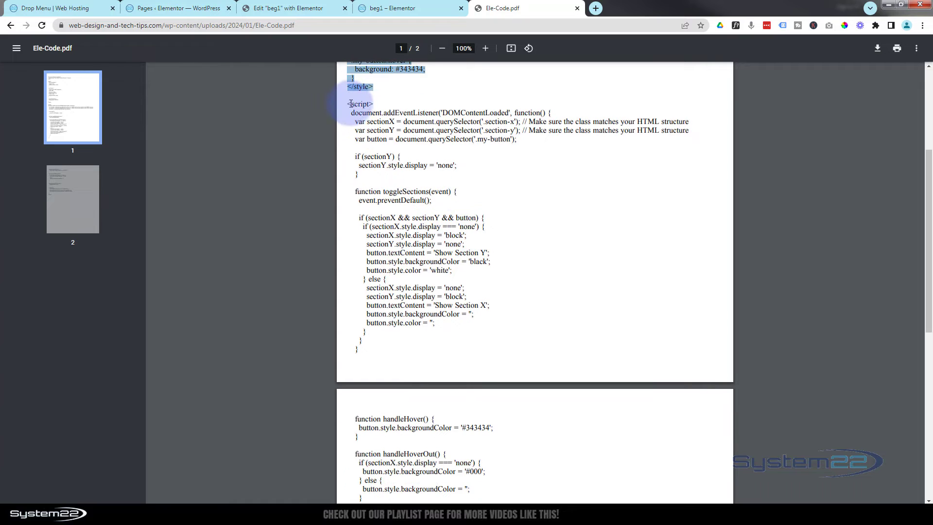
pyautogui.moveTo(347, 104); pyautogui.dragTo(418, 323)
pyautogui.scroll(-3, 431, 394)
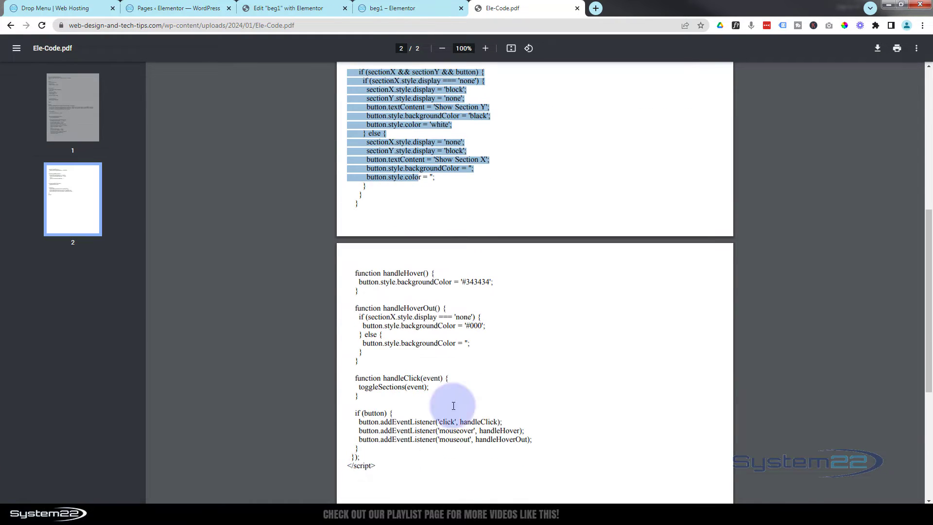
pyautogui.scroll(1, 511, 347)
pyautogui.scroll(5, 511, 347)
pyautogui.click(536, 344)
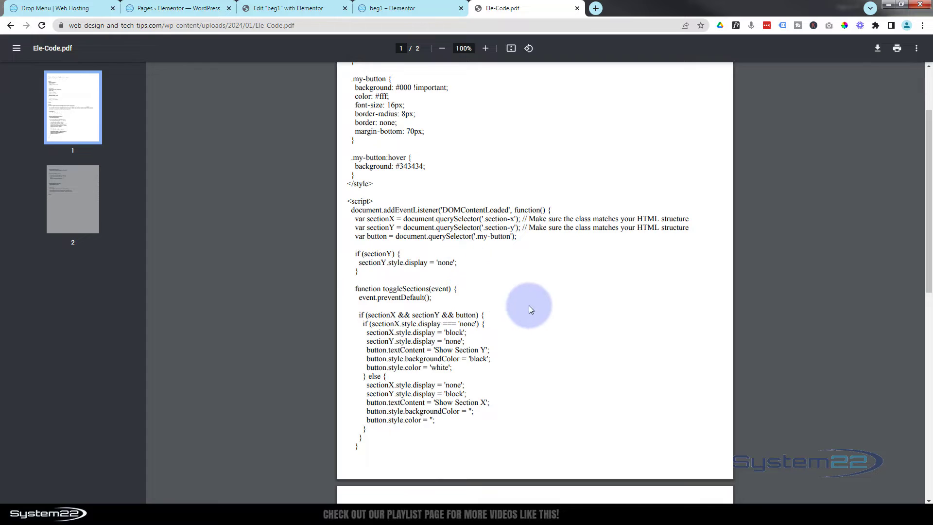
pyautogui.scroll(-1, 525, 288)
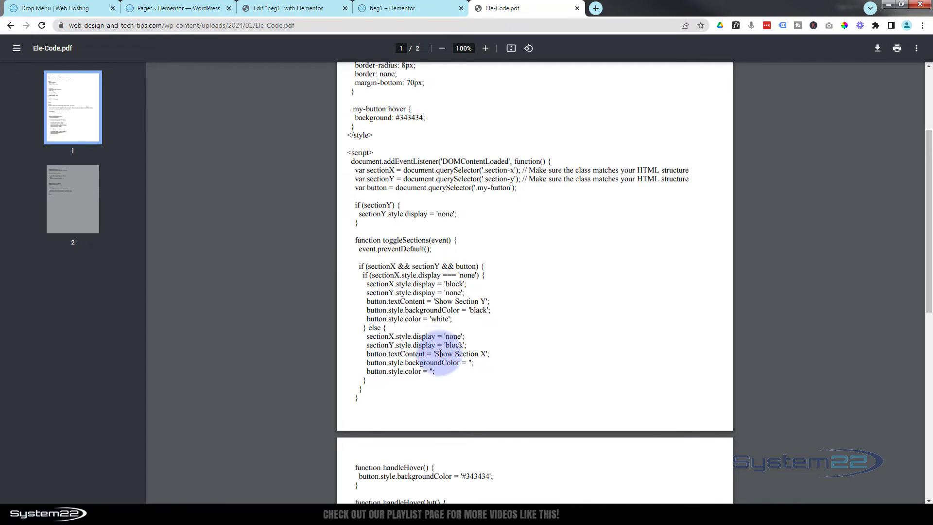
# Examine the button label lines in both toggle branches and the hover and click handler functions in Ele-Code.pdf.
pyautogui.scroll(-1, 531, 329)
pyautogui.scroll(-2, 532, 328)
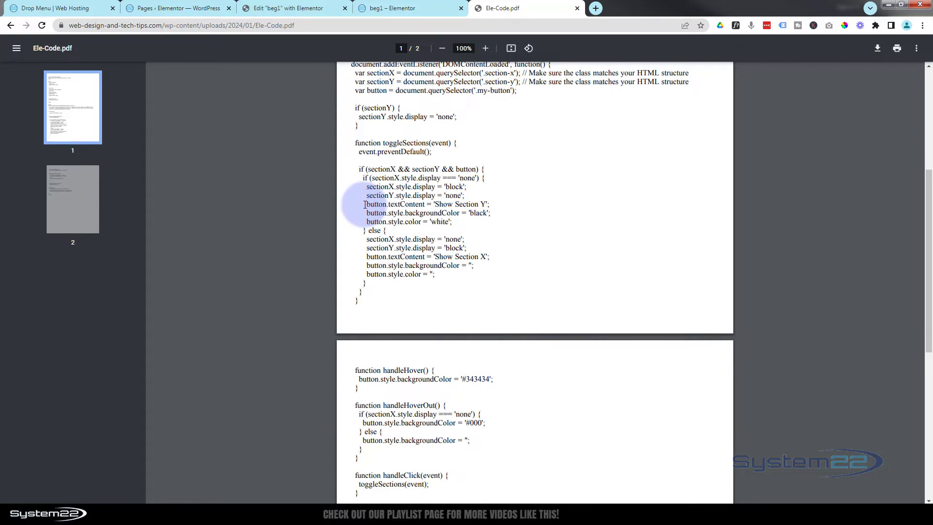
pyautogui.moveTo(365, 204); pyautogui.dragTo(505, 202)
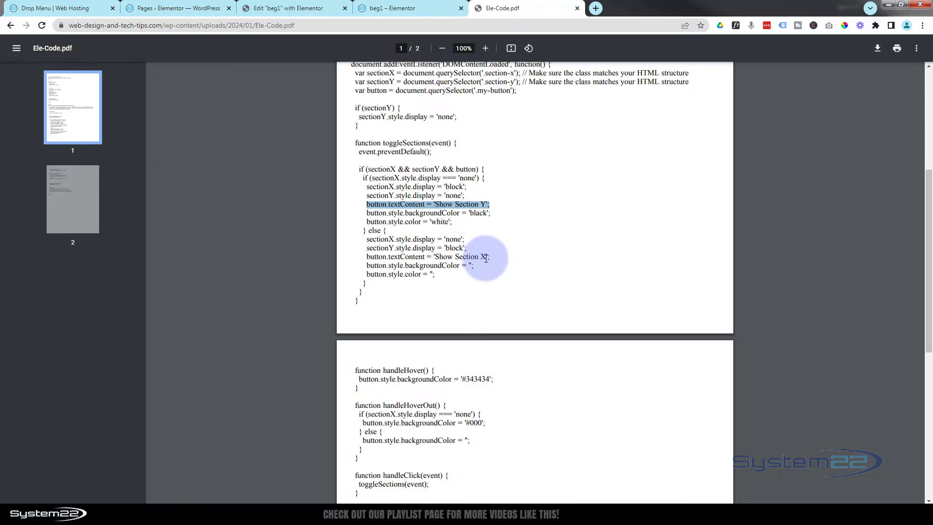
pyautogui.click(535, 276)
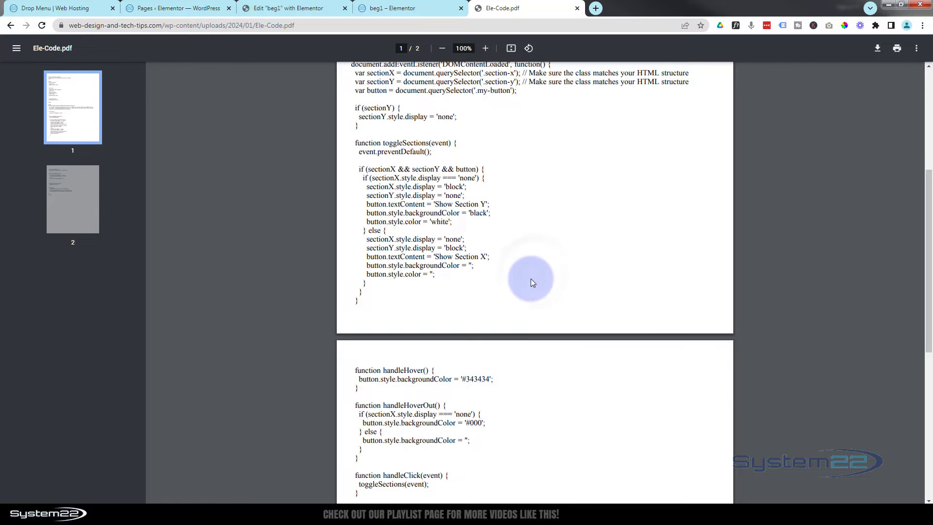
pyautogui.scroll(-2, 531, 278)
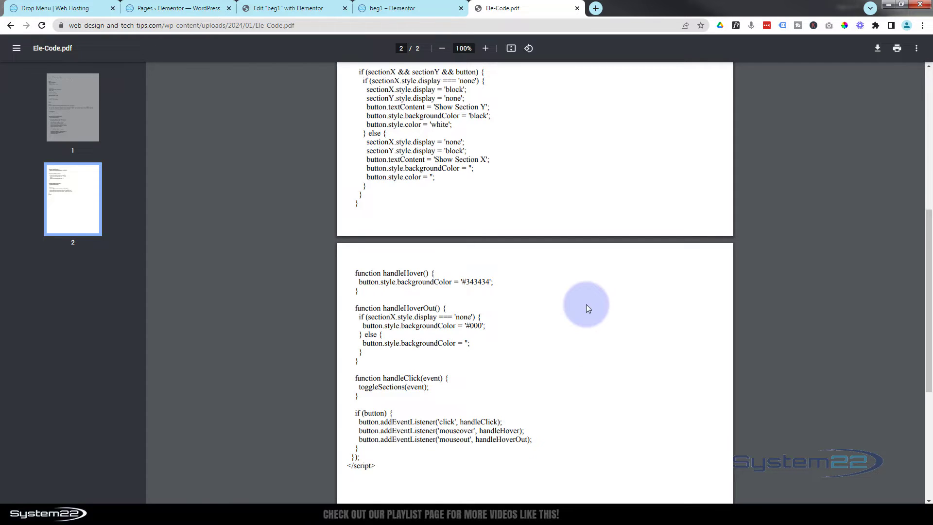
# Copy all the code from Ele-Code.pdf, switch to the Elementor page editor and paste it into the HTML widget's code.
pyautogui.hotkey('ctrl', 'a')
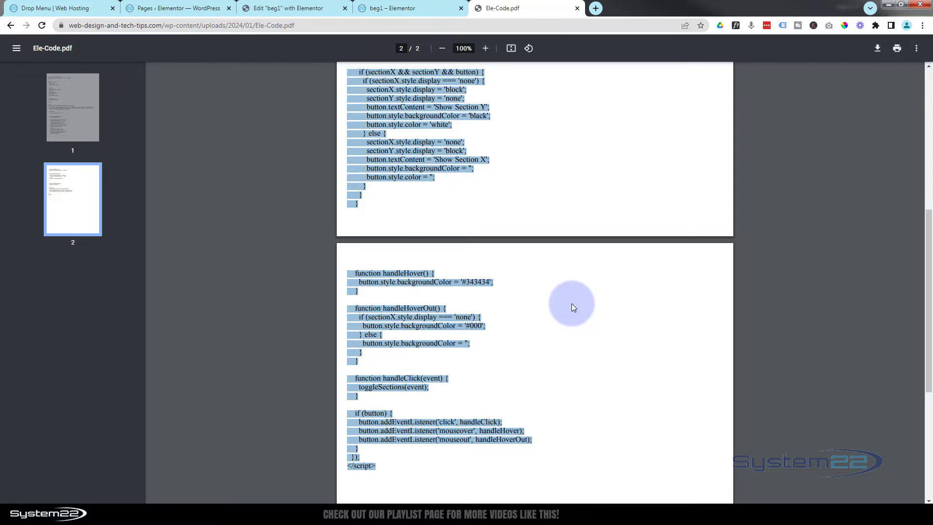
pyautogui.click(311, 10)
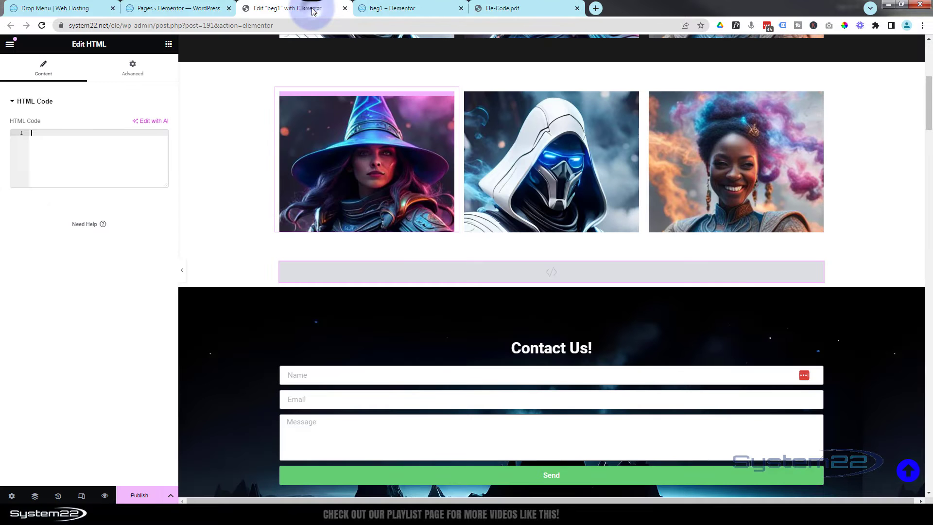
pyautogui.moveTo(530, 270); pyautogui.dragTo(532, 267)
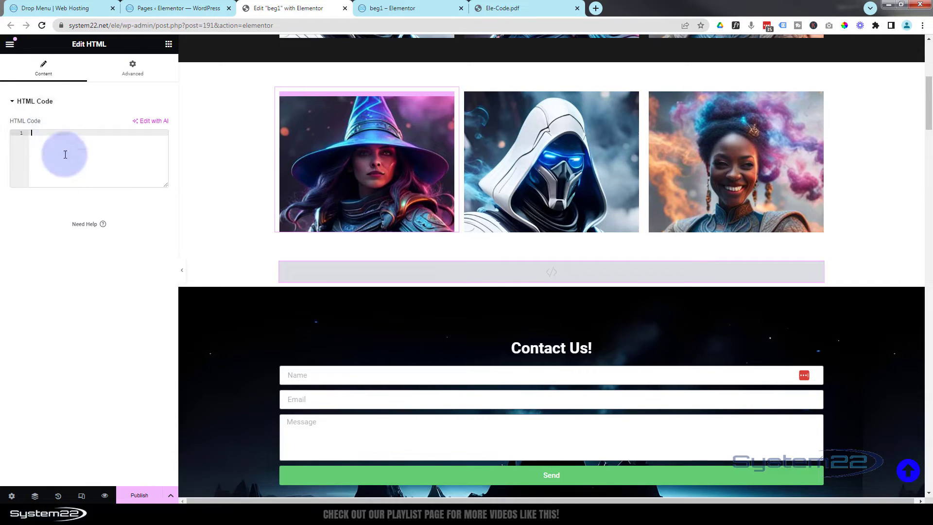
pyautogui.hotkey('ctrl', 'v')
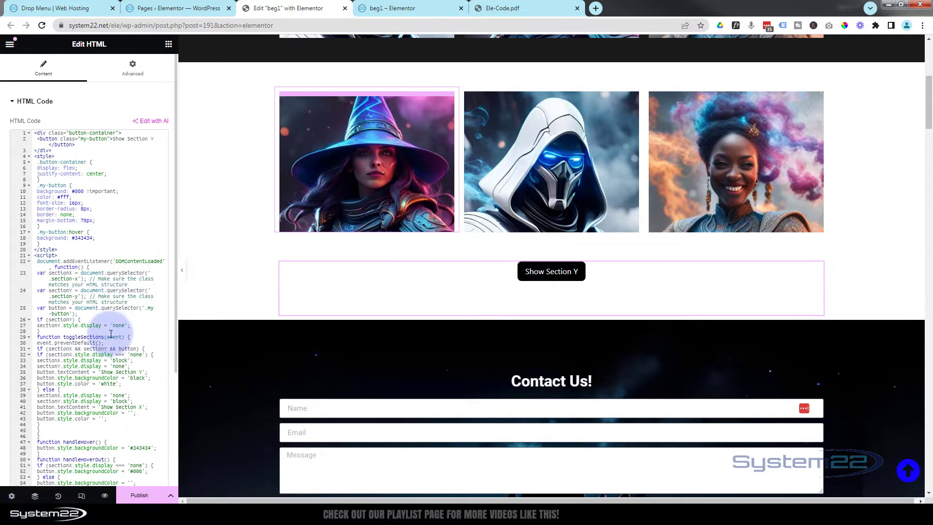
# Check the pasted code down to its closing script tag and widen the editing panel to fit its longer lines.
pyautogui.scroll(-2, 92, 375)
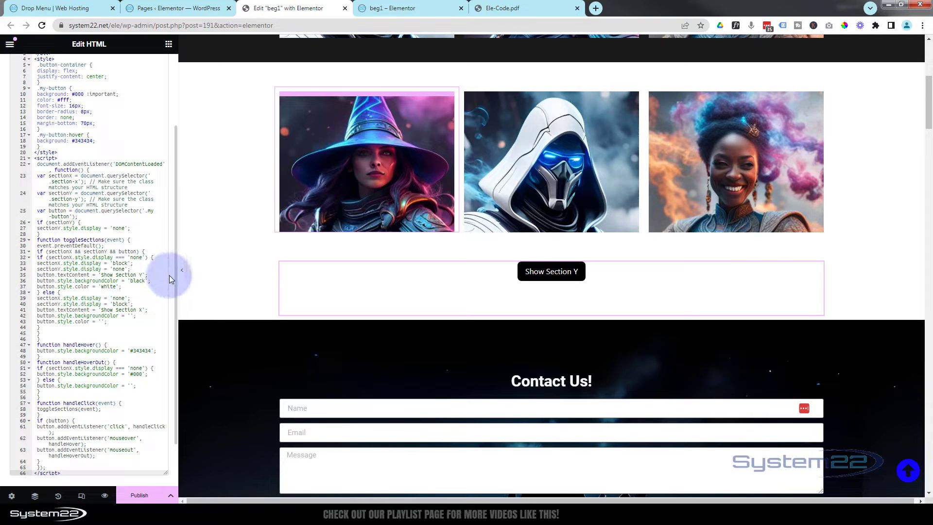
pyautogui.scroll(-1, 173, 275)
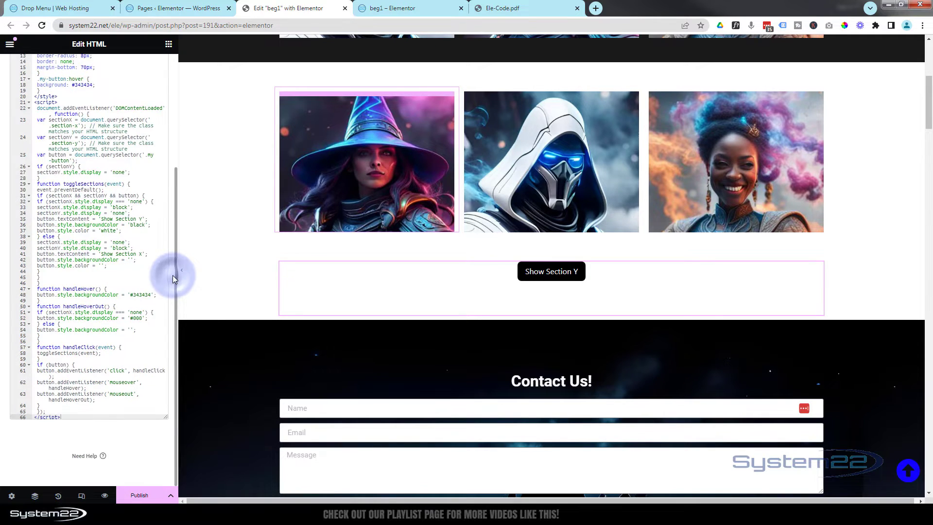
pyautogui.moveTo(201, 275); pyautogui.dragTo(228, 273)
pyautogui.scroll(3, 167, 304)
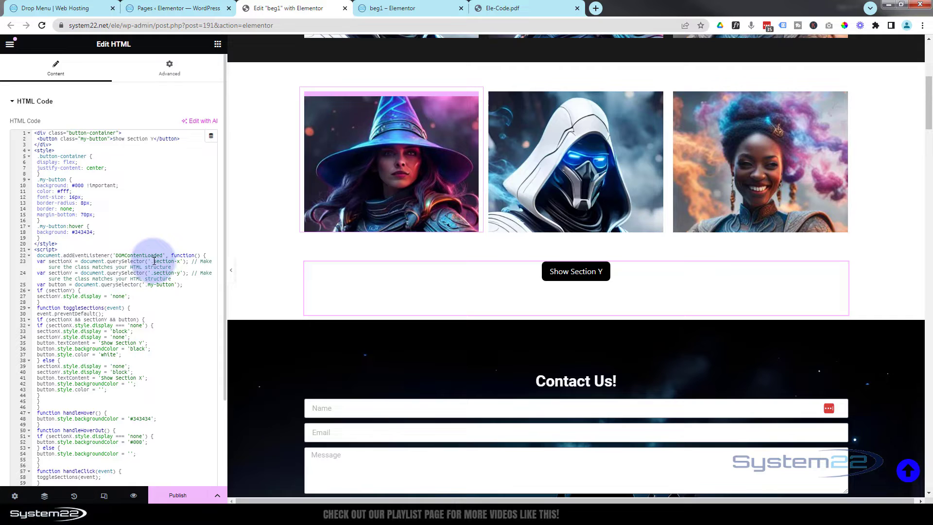
# Copy the section-x class name from the script without its dot and assign it as the Contact Us section's CSS class.
pyautogui.click(154, 262)
pyautogui.moveTo(154, 262); pyautogui.dragTo(180, 261)
pyautogui.hotkey('ctrl', 'c')
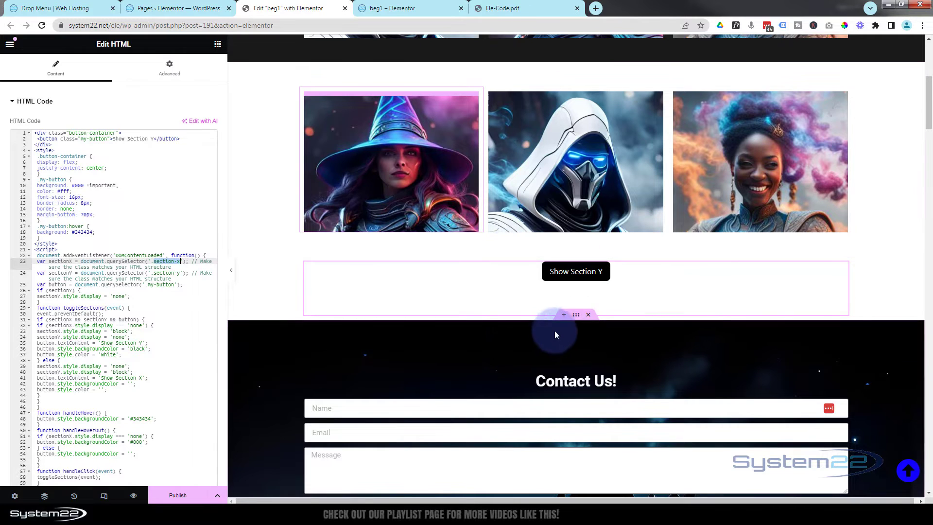
pyautogui.click(576, 315)
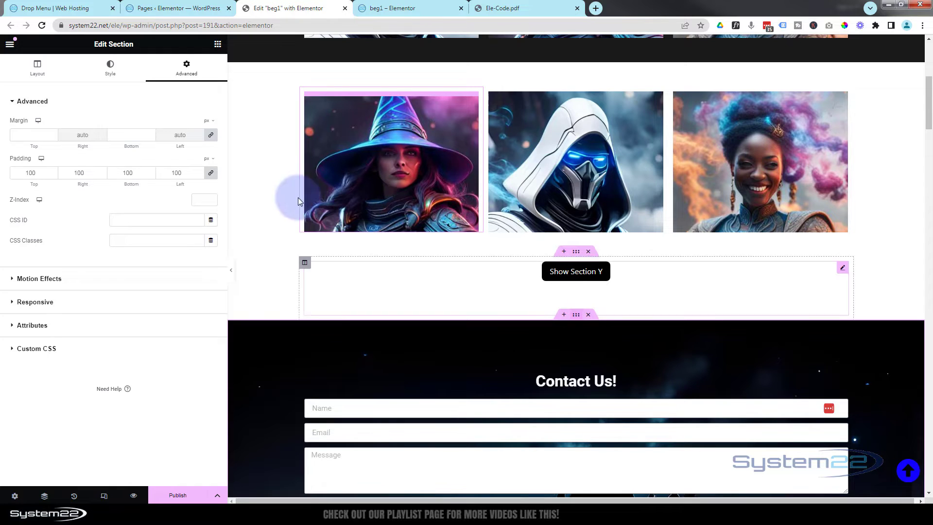
pyautogui.click(190, 76)
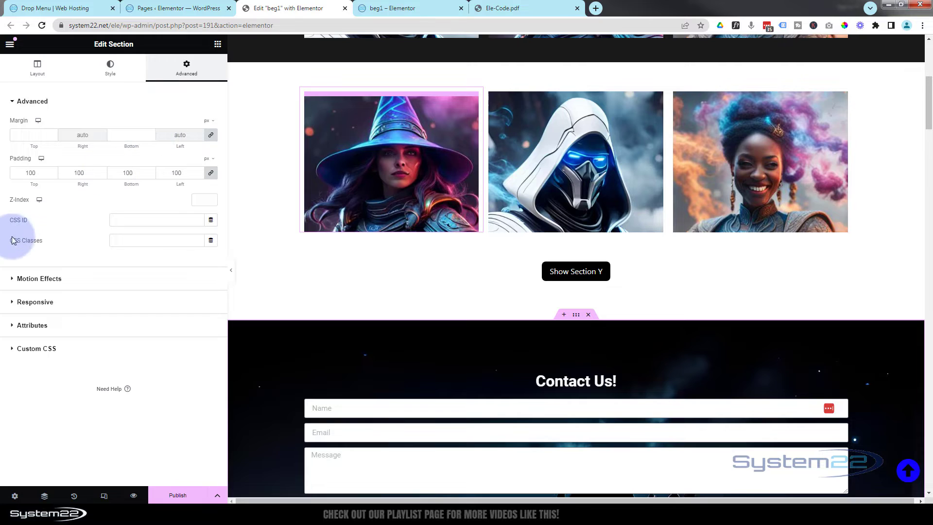
pyautogui.click(122, 242)
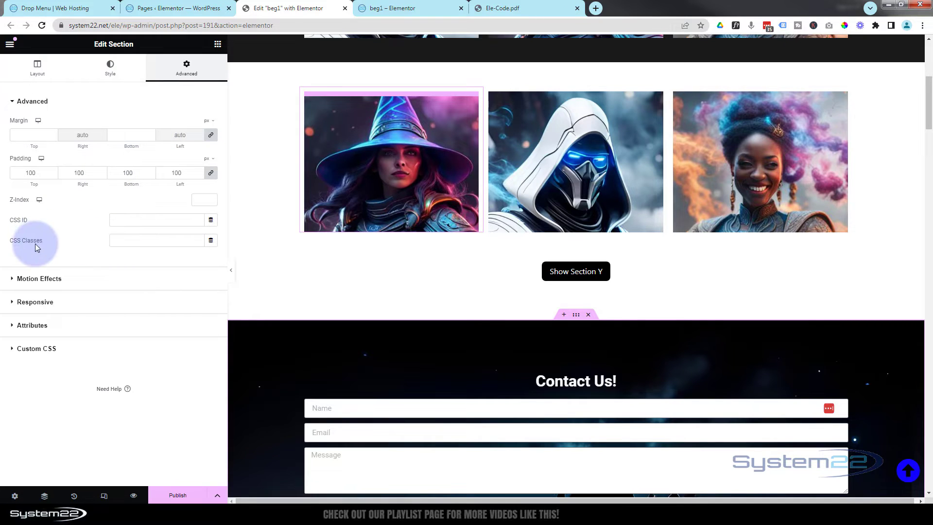
pyautogui.click(115, 241)
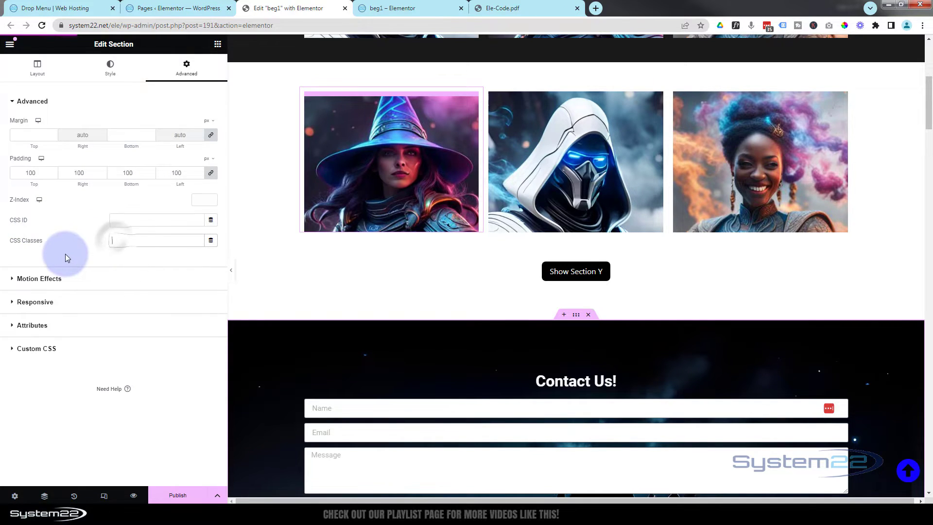
pyautogui.hotkey('ctrl', 'v')
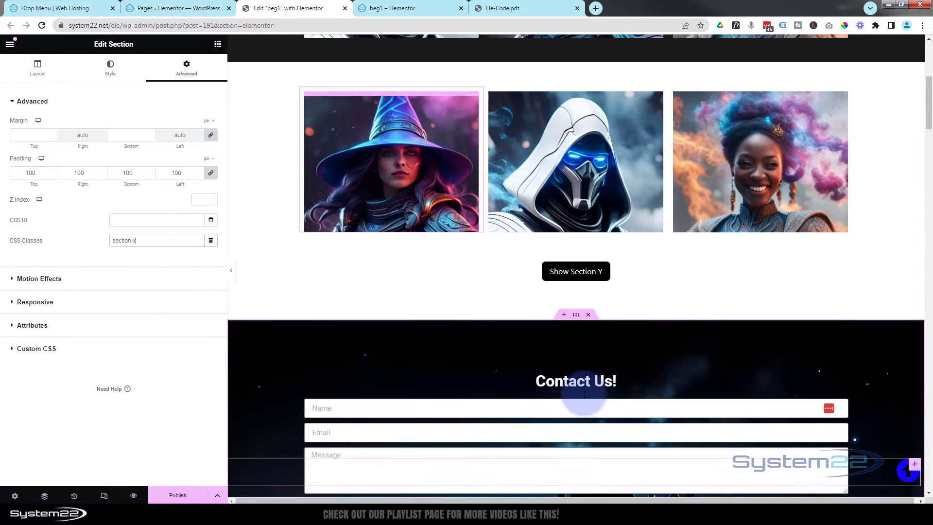
# Assign the CSS class section-y to the Apply For A Position section.
pyautogui.scroll(-6, 582, 337)
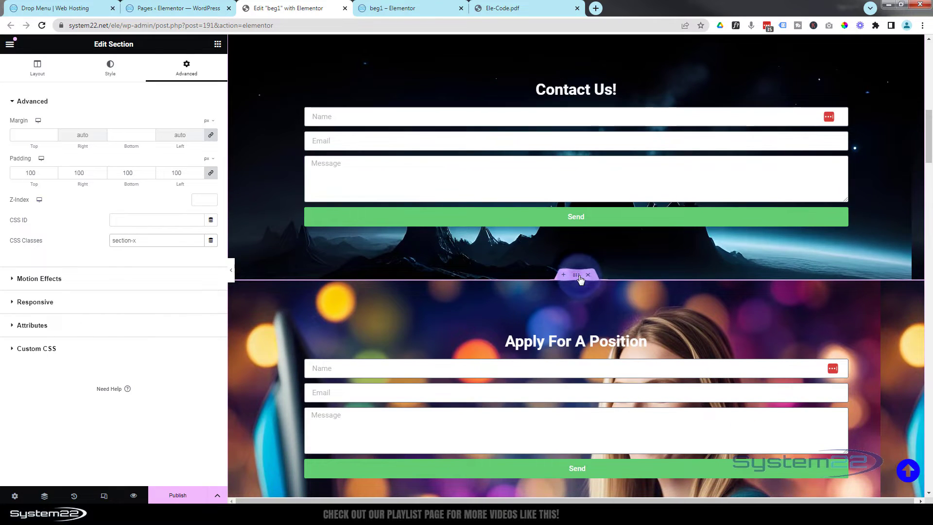
pyautogui.click(580, 277)
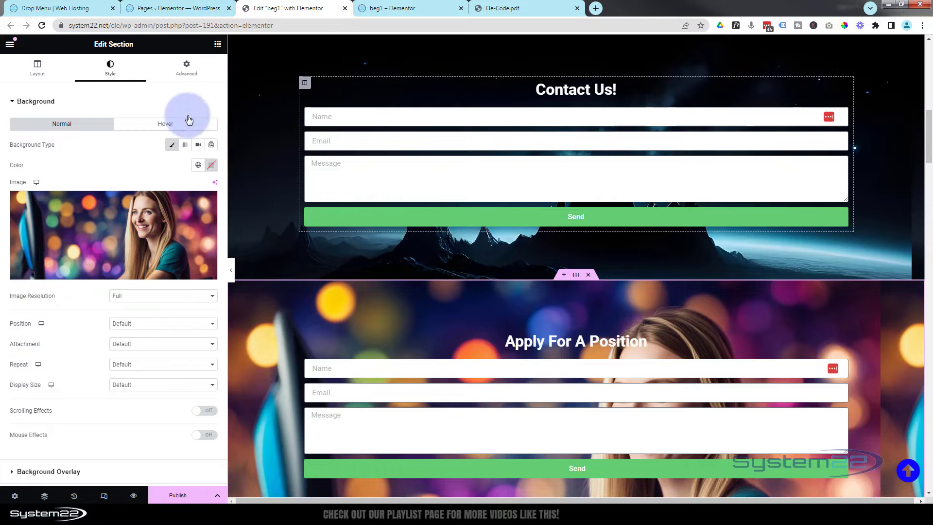
pyautogui.click(187, 71)
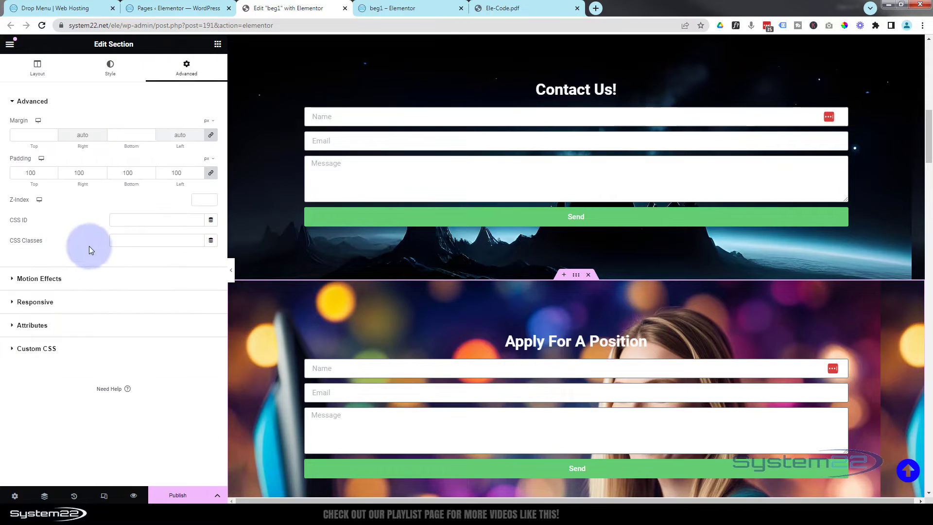
pyautogui.click(117, 241)
pyautogui.write('section-1')
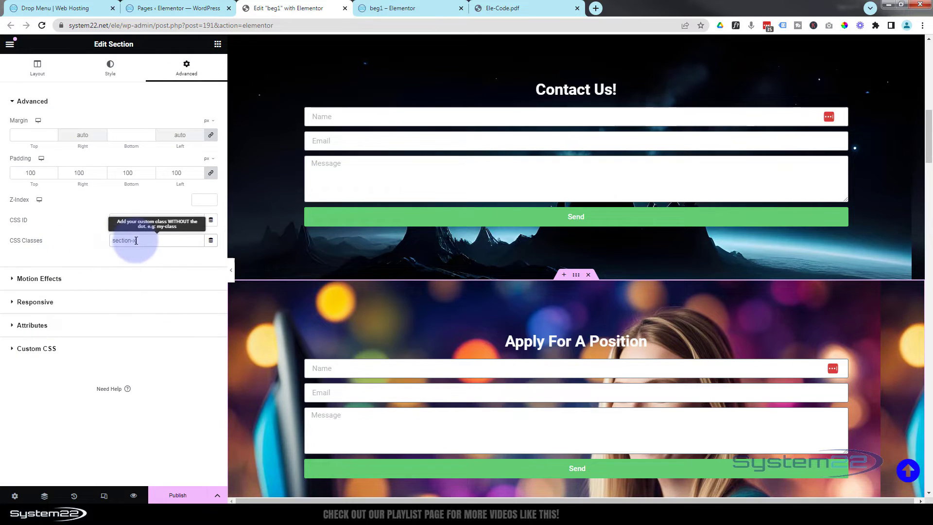
pyautogui.moveTo(138, 240); pyautogui.dragTo(152, 240)
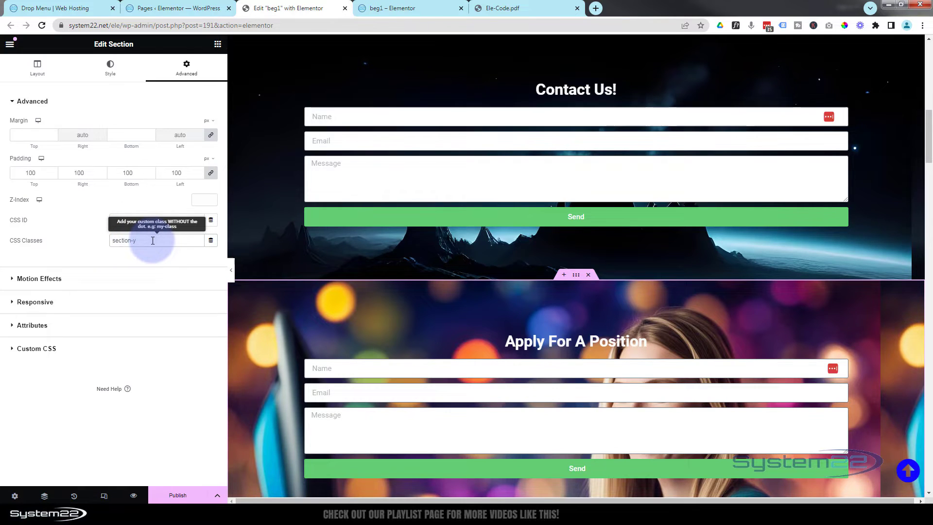
# In the HTML widget's script, replace the first branch's button text "Show Section Y" with "Contact Us Today".
pyautogui.scroll(6, 515, 379)
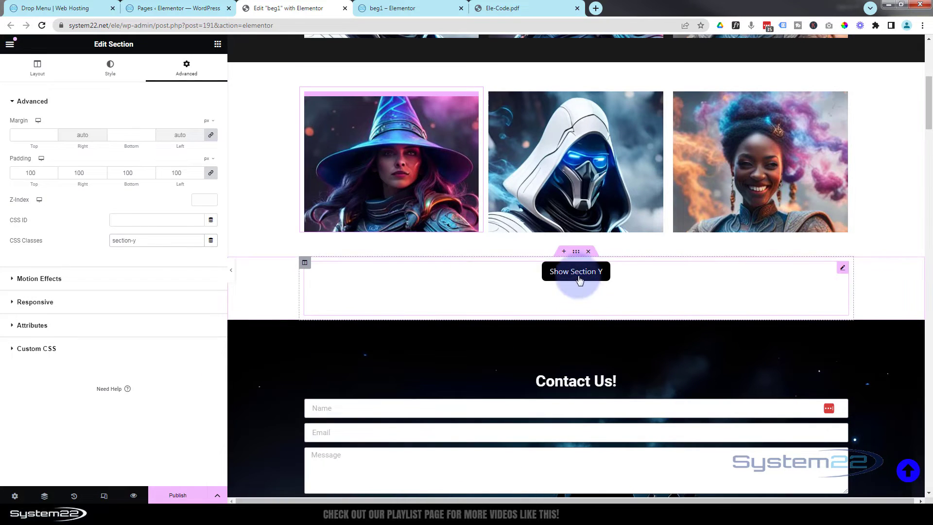
pyautogui.click(842, 268)
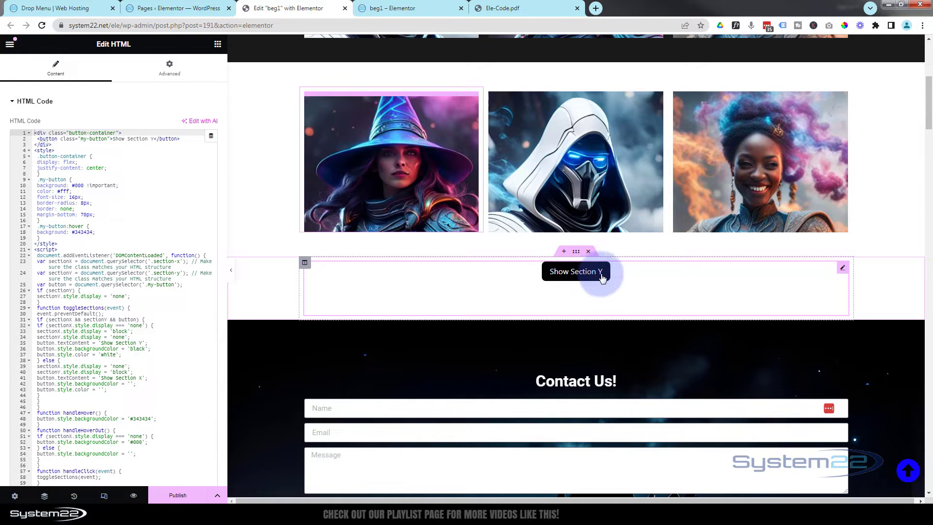
pyautogui.scroll(-2, 188, 353)
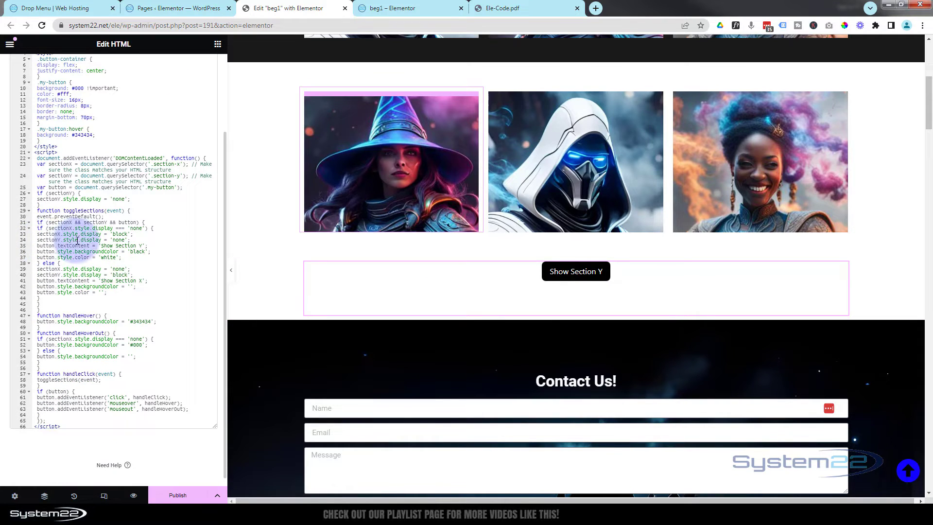
pyautogui.click(109, 245)
pyautogui.moveTo(109, 245); pyautogui.dragTo(140, 245)
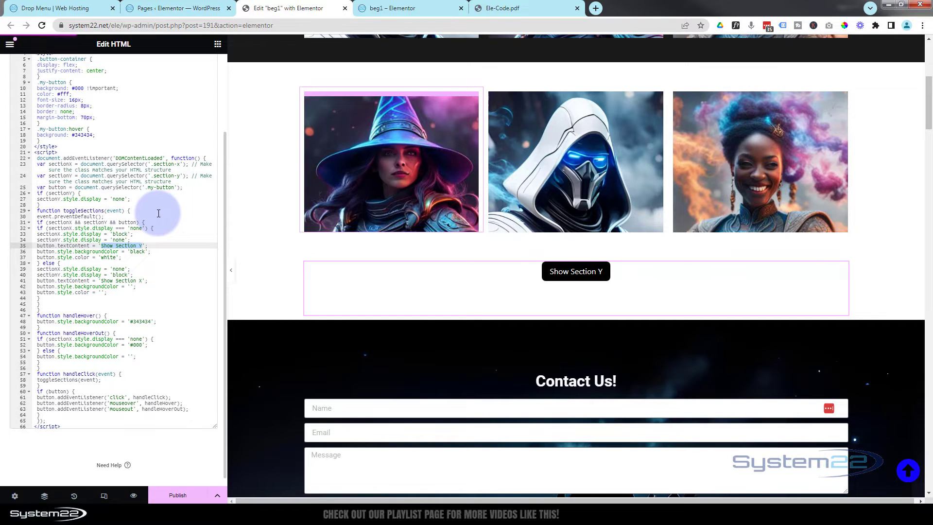
pyautogui.write('Contact')
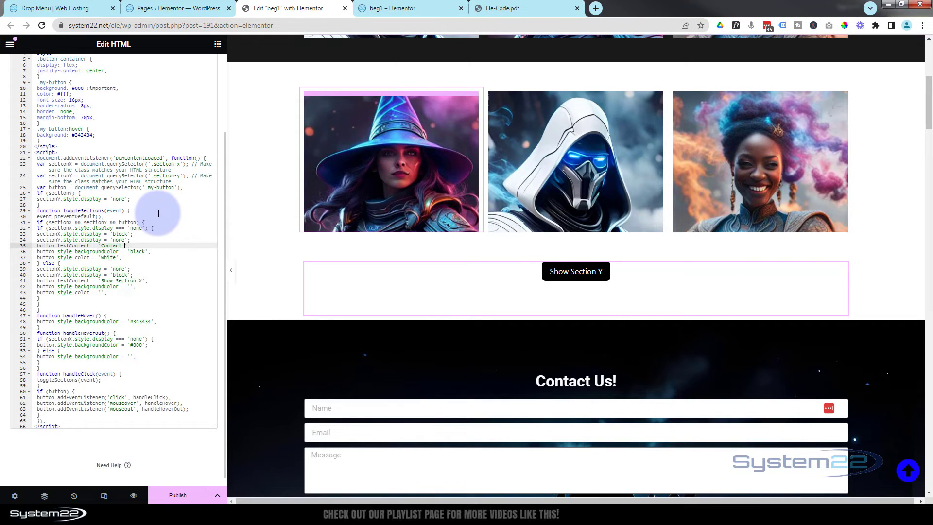
pyautogui.write(' Us Today')
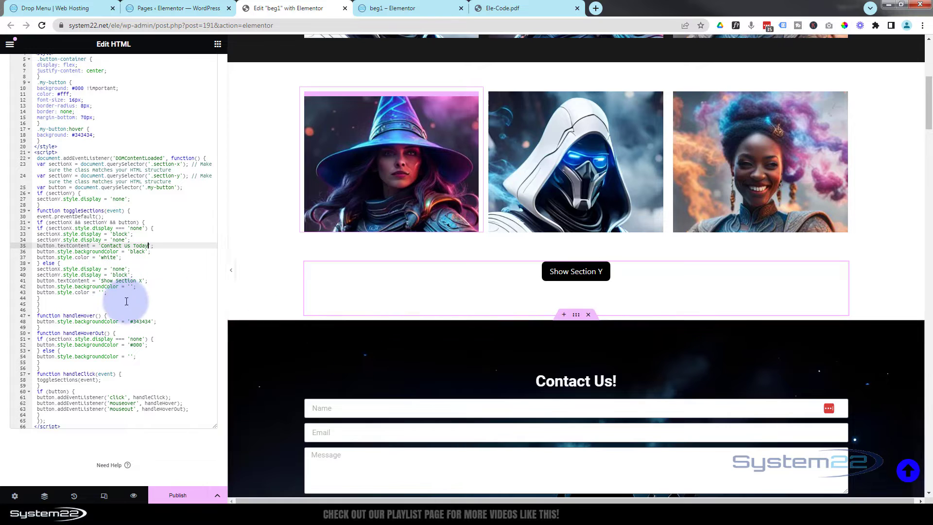
# Replace the else branch's button text "Show Section X" with "Apply For A Job" and review both form sections against the code.
pyautogui.click(104, 280)
pyautogui.moveTo(104, 280); pyautogui.dragTo(142, 279)
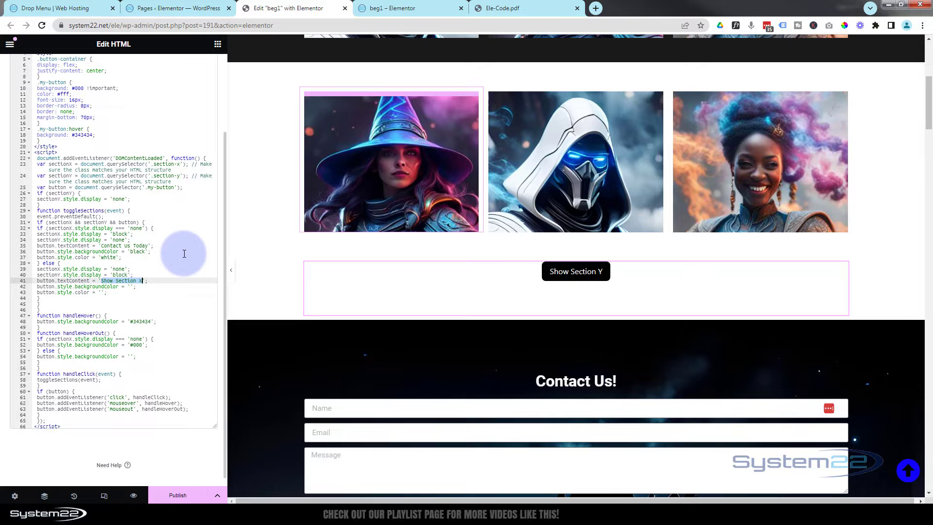
pyautogui.write('Apply For ')
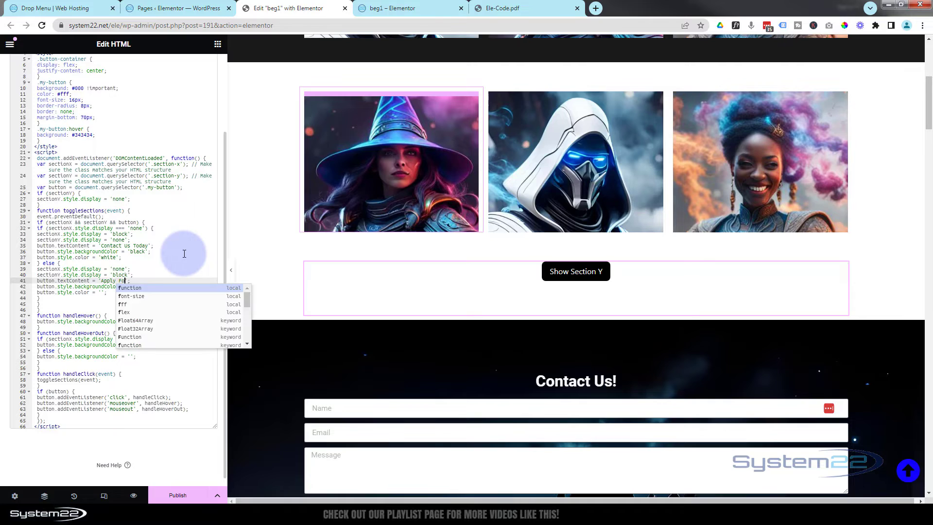
pyautogui.write('A Job')
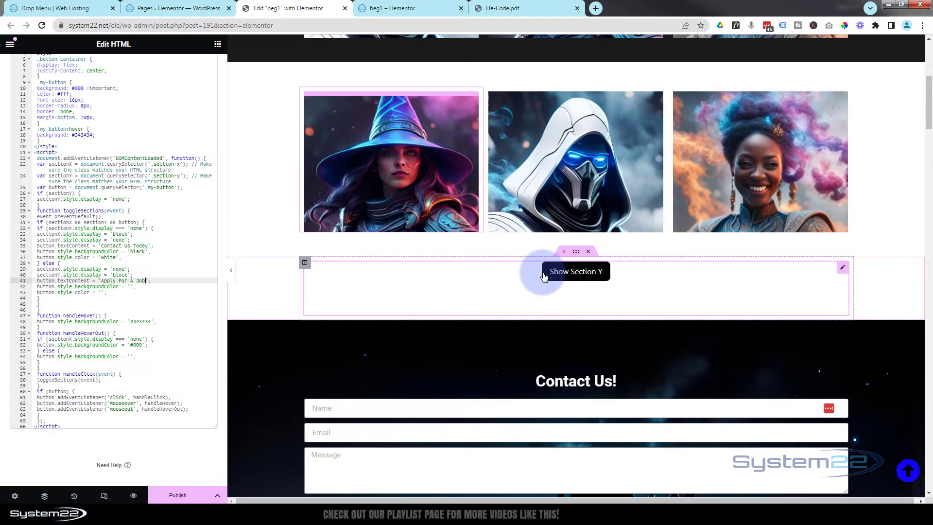
pyautogui.scroll(-2, 444, 282)
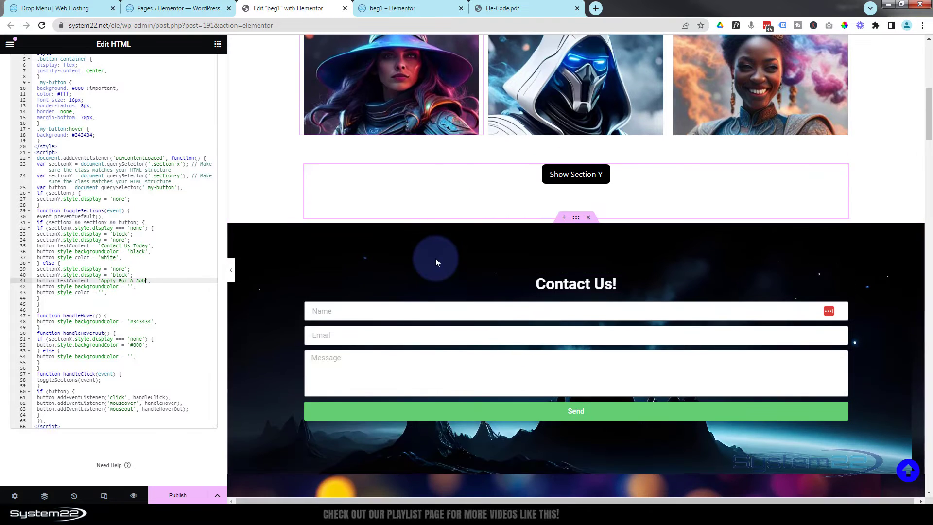
pyautogui.scroll(-1, 435, 258)
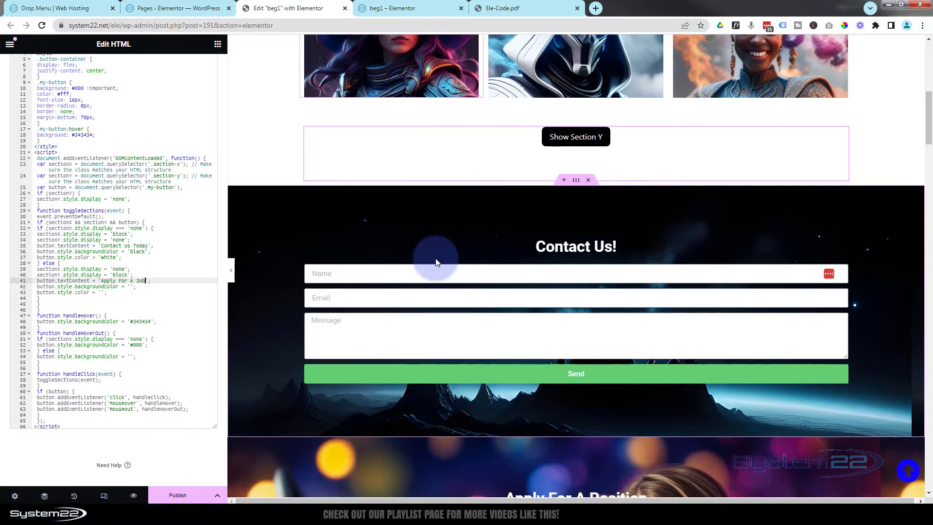
pyautogui.scroll(-2, 520, 246)
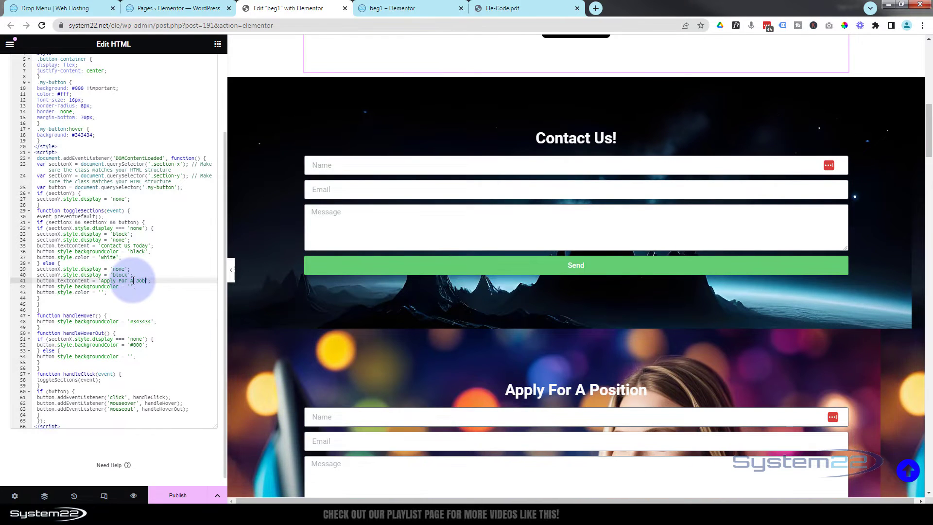
pyautogui.scroll(2, 133, 280)
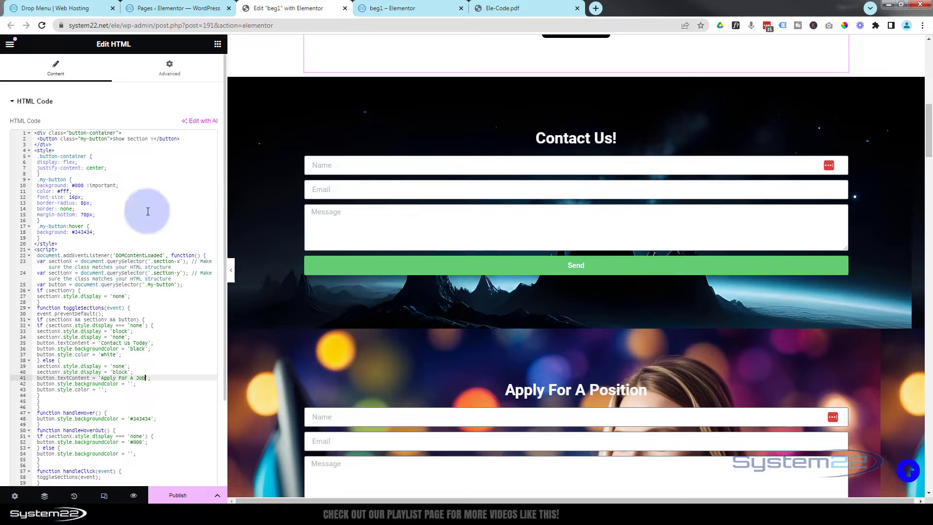
# Replace the button element's initial label "Show Section Y" in the HTML code with "Apply For A Job".
pyautogui.moveTo(33, 132); pyautogui.dragTo(154, 141)
pyautogui.scroll(3, 458, 265)
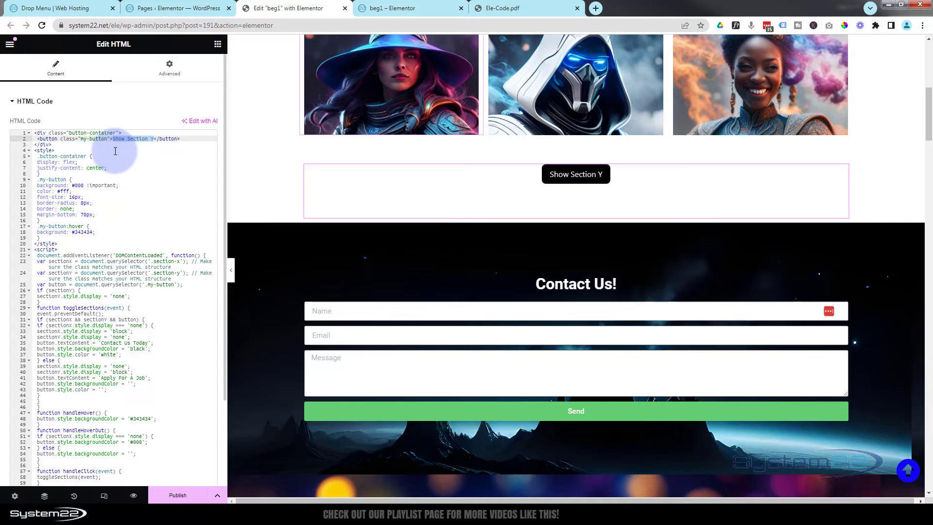
pyautogui.write('Apply For A J')
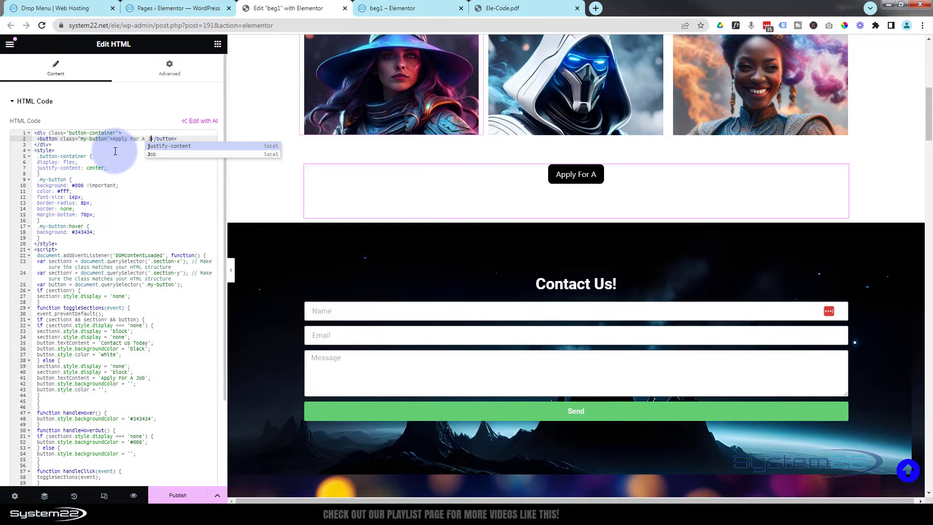
pyautogui.write('ob')
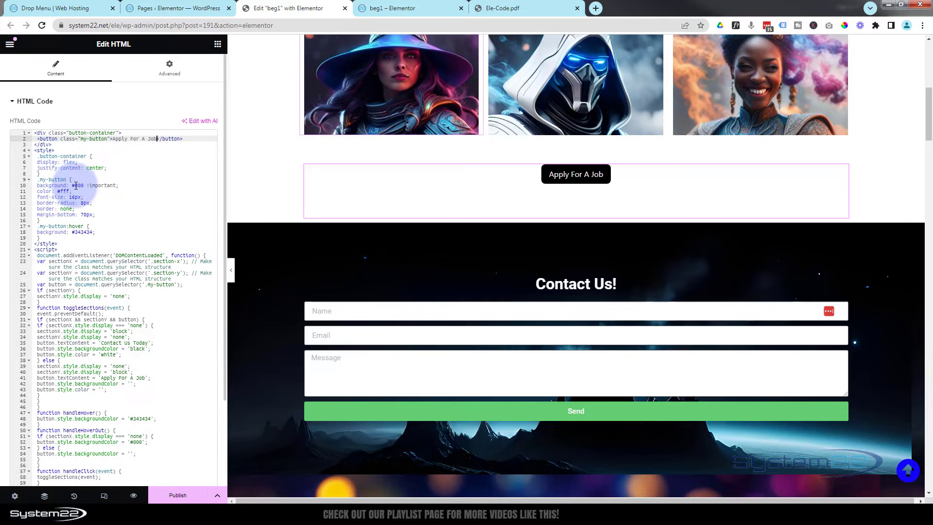
# Set the .my-button background colour to red and its hover background to blue in the widget's CSS.
pyautogui.moveTo(73, 185); pyautogui.dragTo(84, 185)
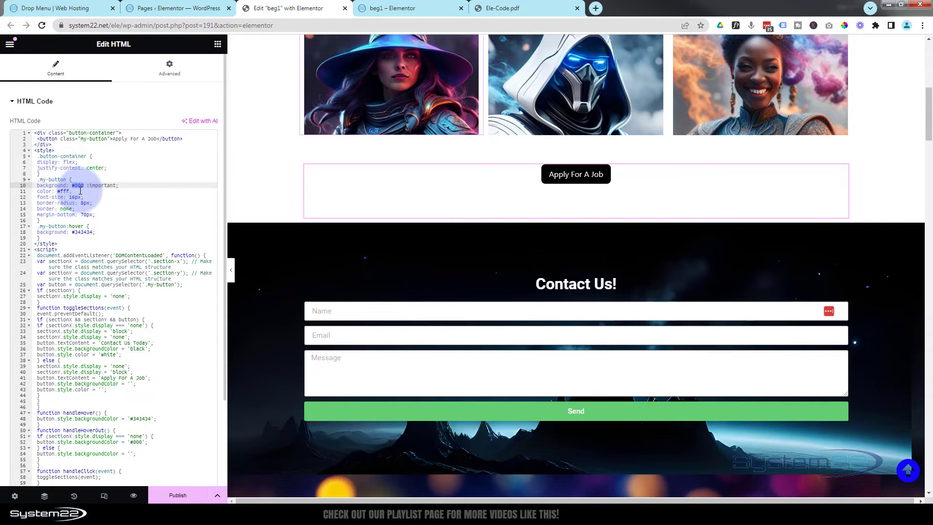
pyautogui.write('red')
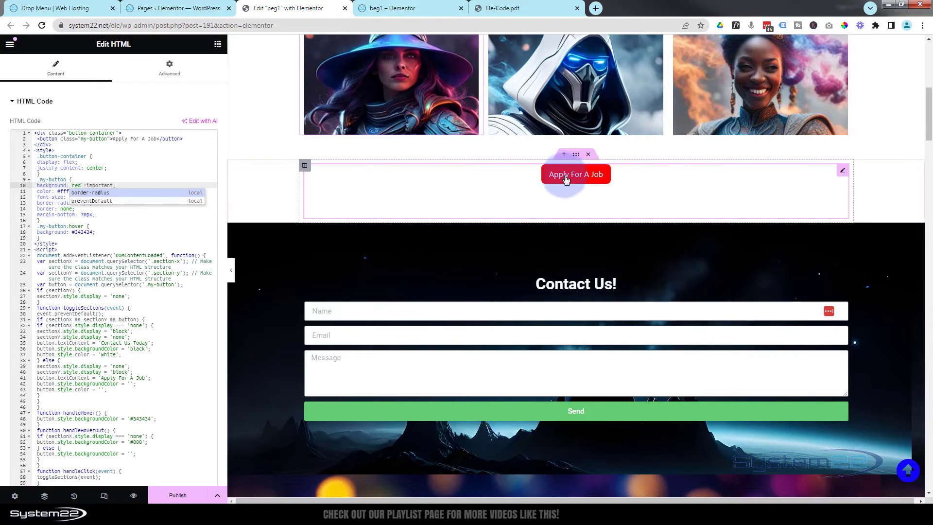
pyautogui.click(120, 232)
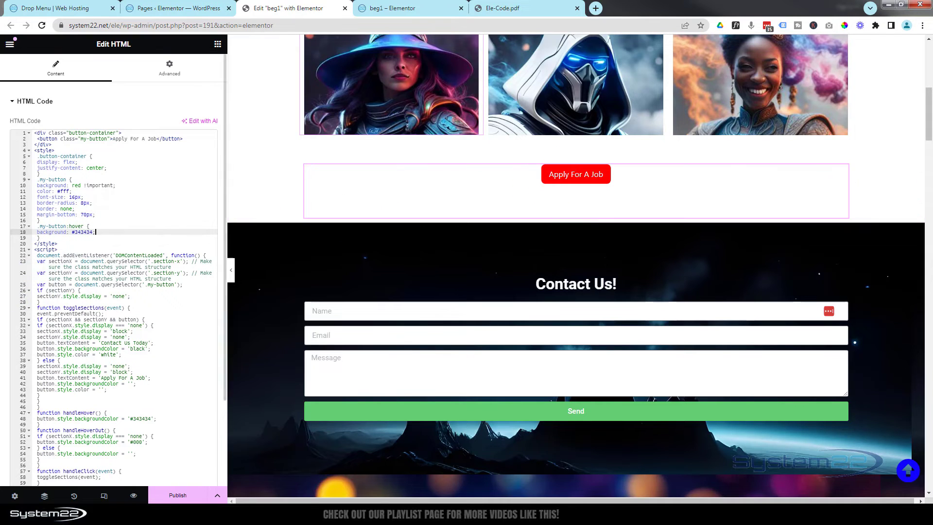
pyautogui.moveTo(72, 232); pyautogui.dragTo(92, 232)
pyautogui.write('blue')
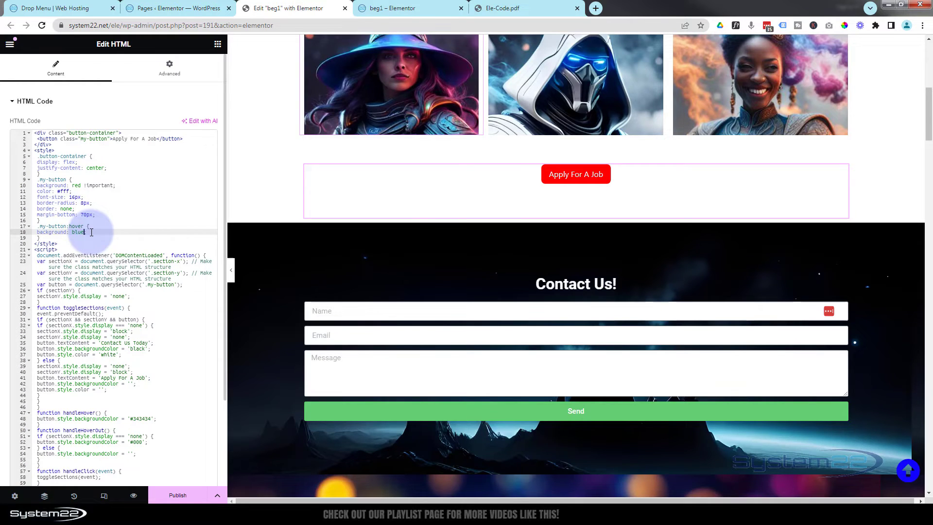
pyautogui.write(';;')
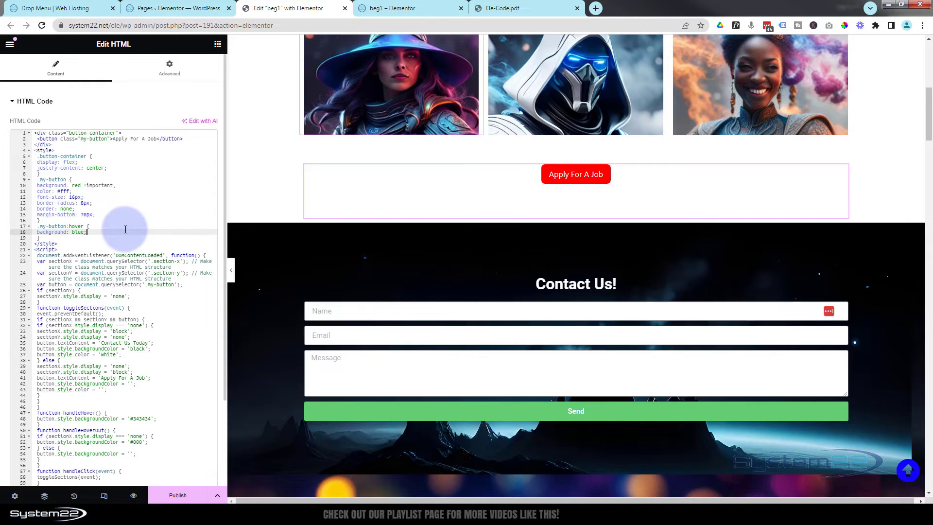
# Set the .my-button border to 1px solid #000 and its border-radius to 50px.
pyautogui.click(72, 191)
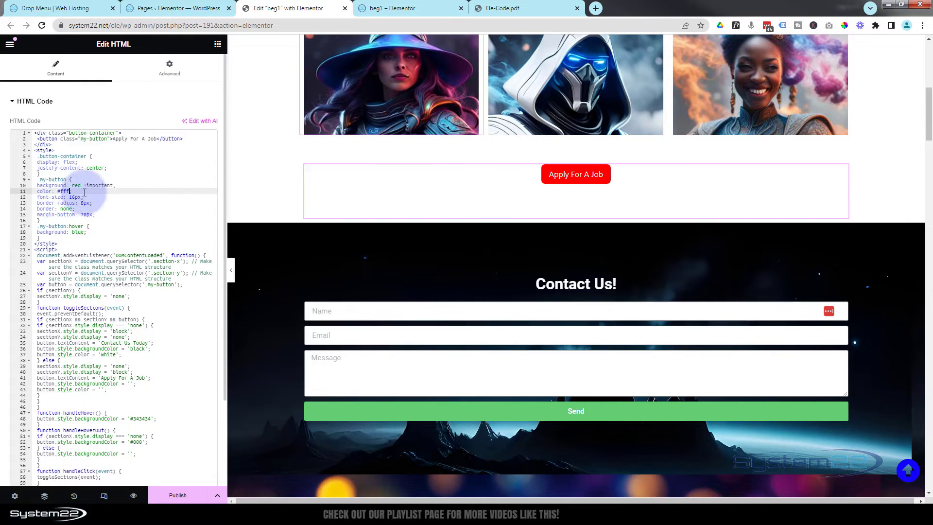
pyautogui.write(';')
pyautogui.doubleClick(68, 208)
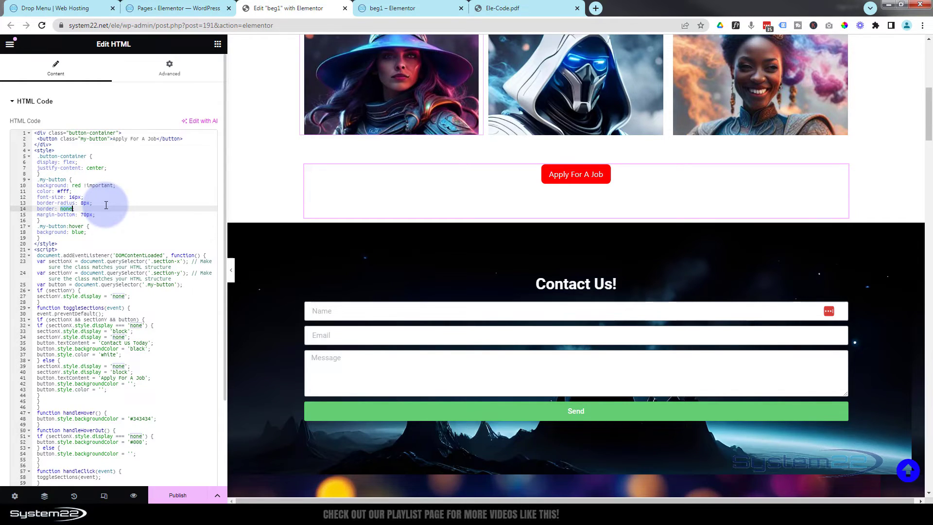
pyautogui.write('1px solid ')
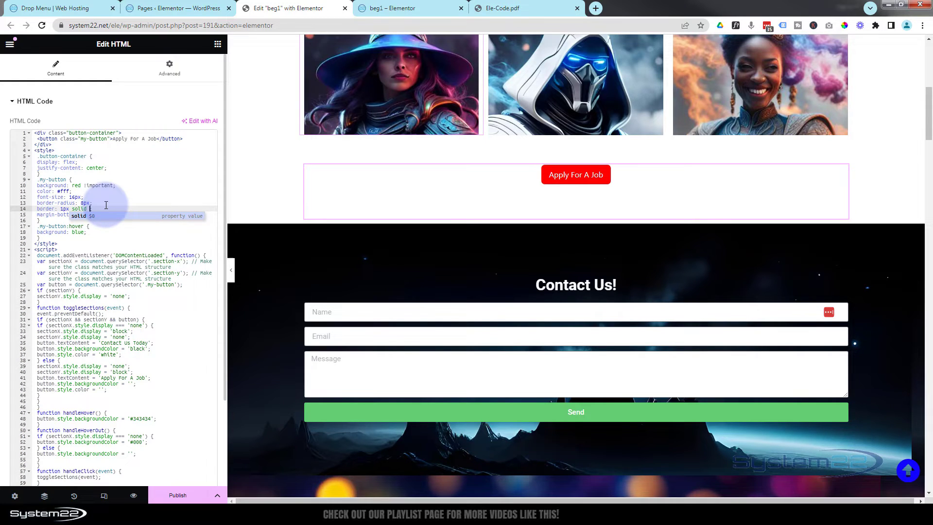
pyautogui.write('#000')
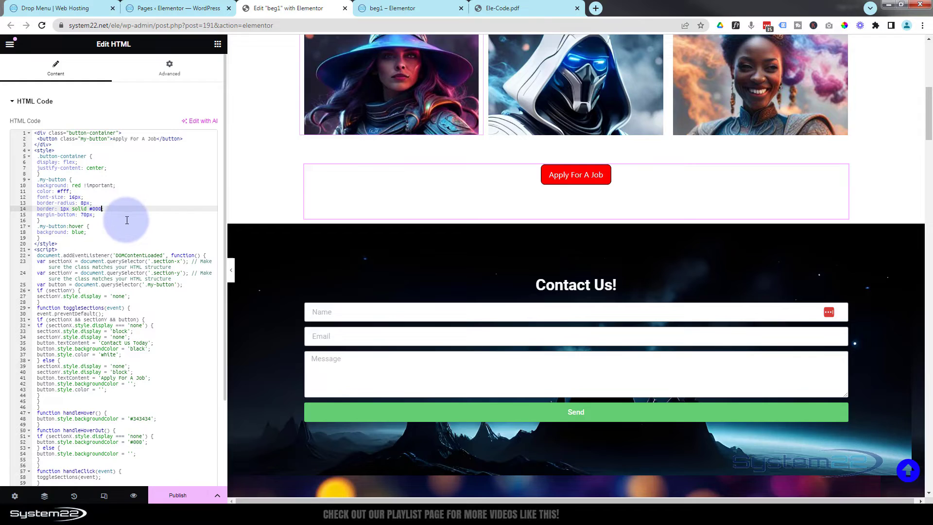
pyautogui.click(83, 202)
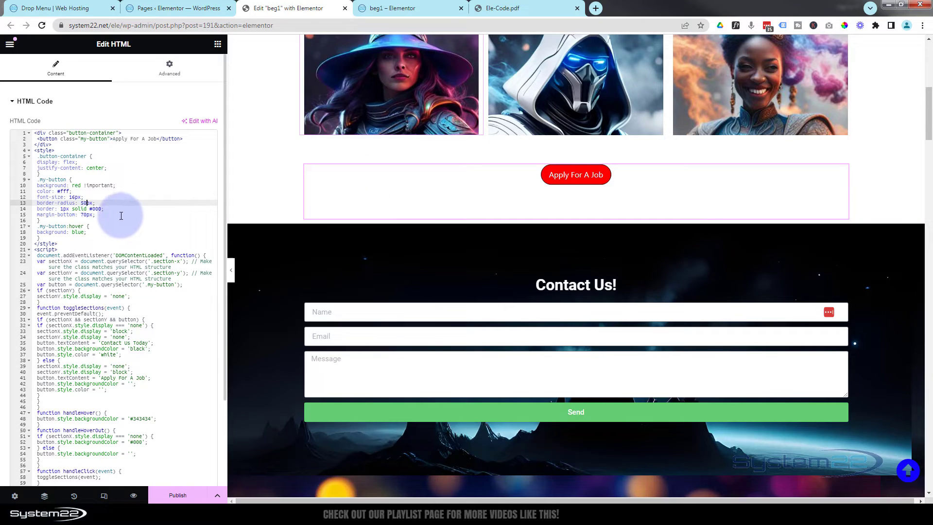
# Add a width of 200px to the .my-button rule below the margin-bottom declaration.
pyautogui.click(96, 215)
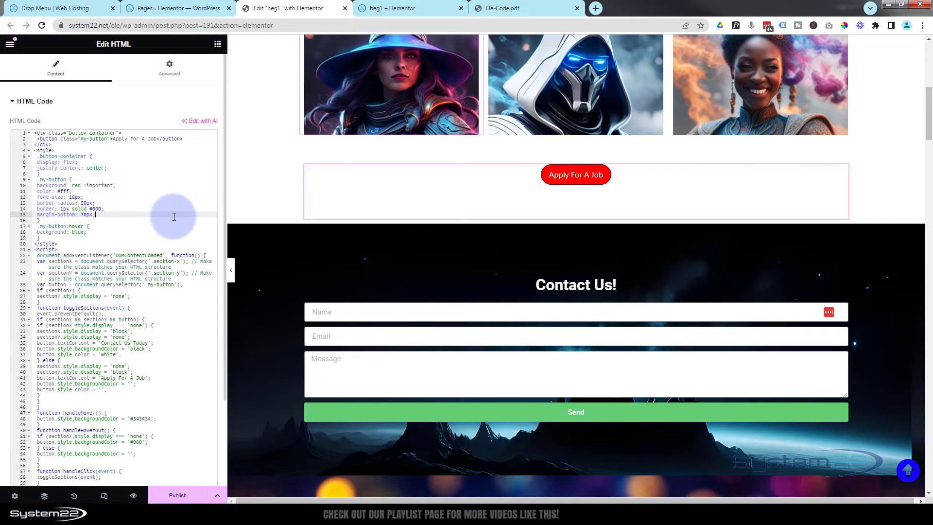
pyautogui.press('Return')
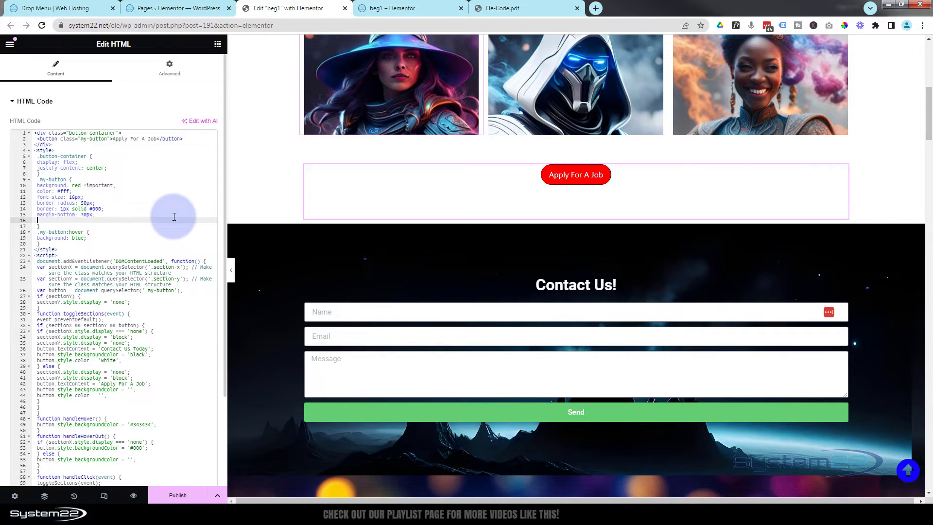
pyautogui.write('width')
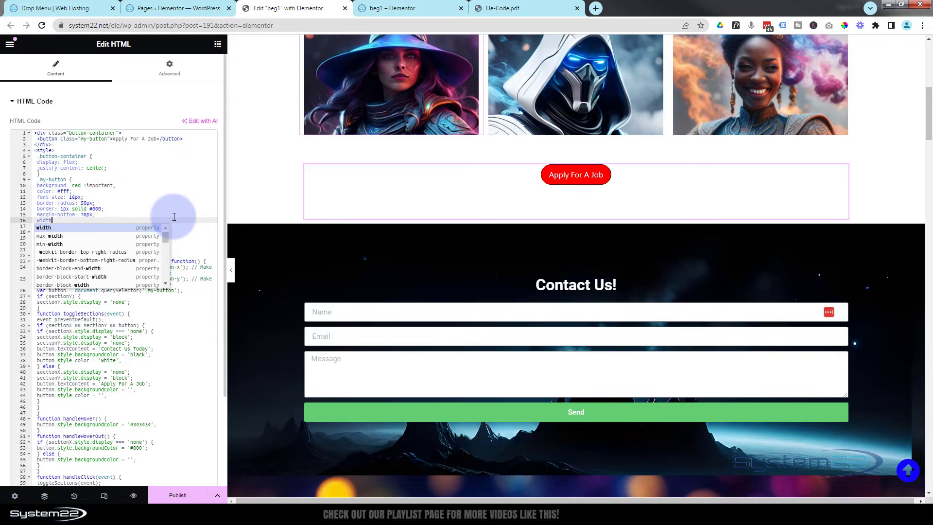
pyautogui.write(':20')
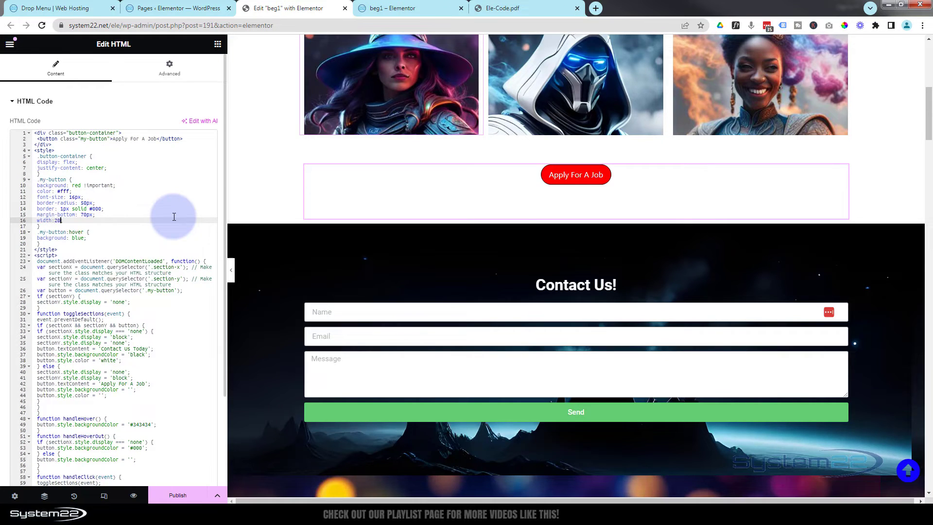
pyautogui.write('0px;')
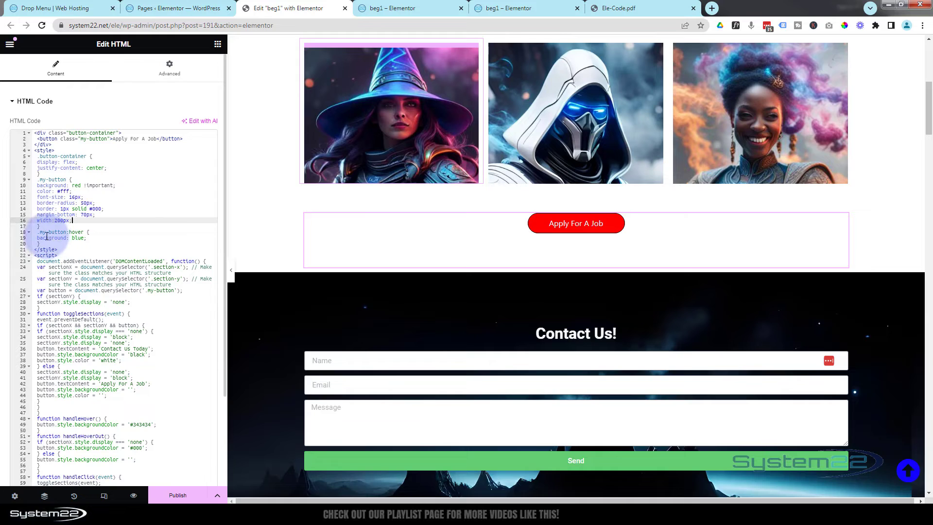
# Add !important to the blue background in the .my-button:hover rule.
pyautogui.click(86, 238)
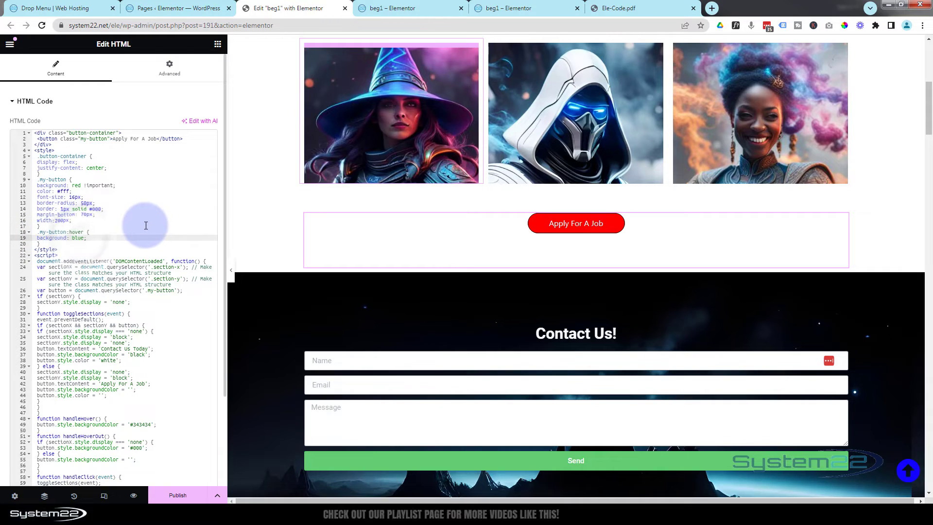
pyautogui.press('BackSpace')
pyautogui.write('!import')
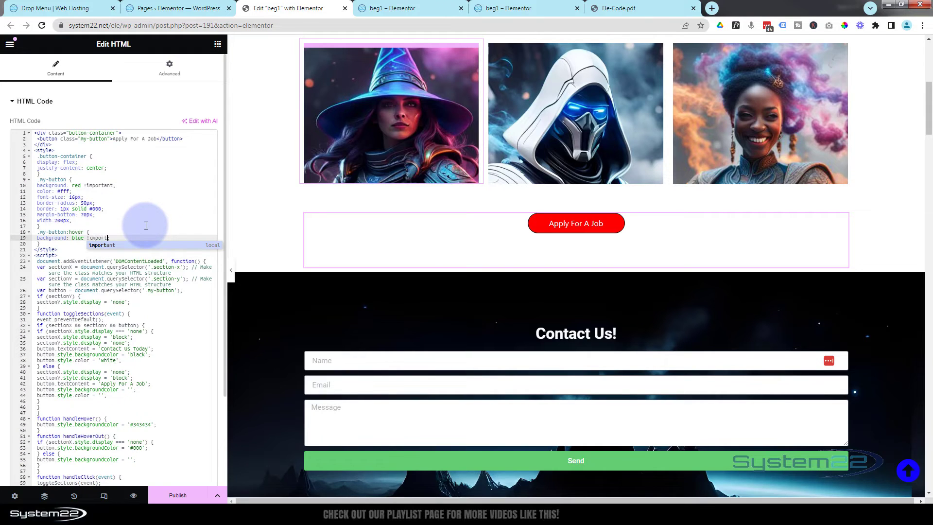
pyautogui.write('ant')
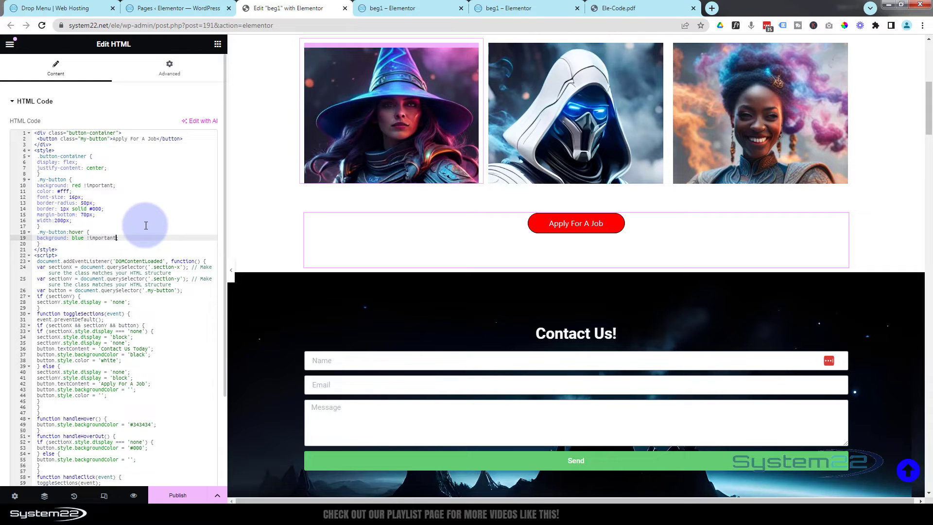
pyautogui.write(';')
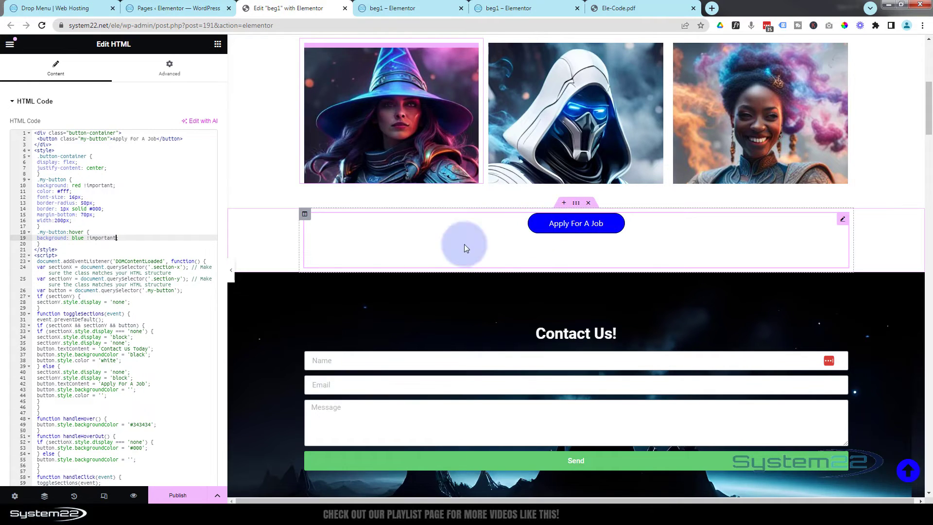
pyautogui.write(';')
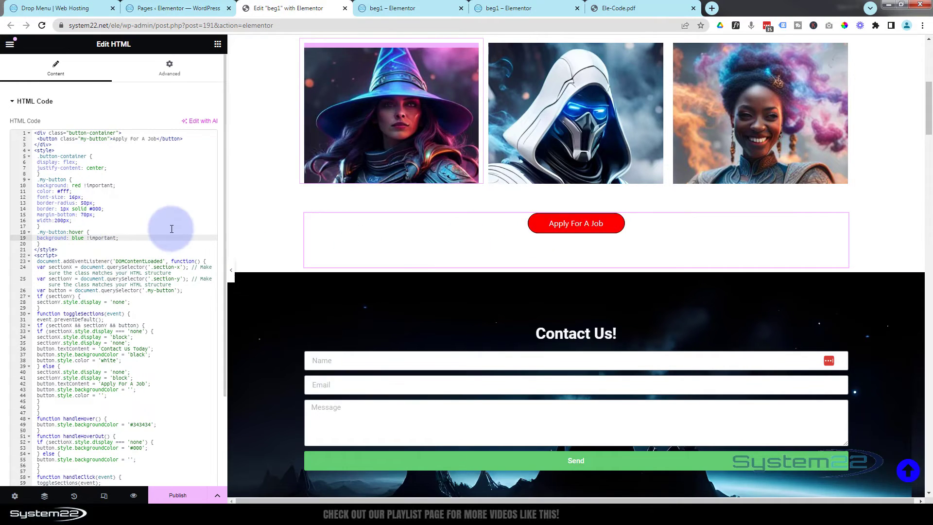
# Add a transition-duration of 1s to the .my-button rule below the width declaration.
pyautogui.click(75, 220)
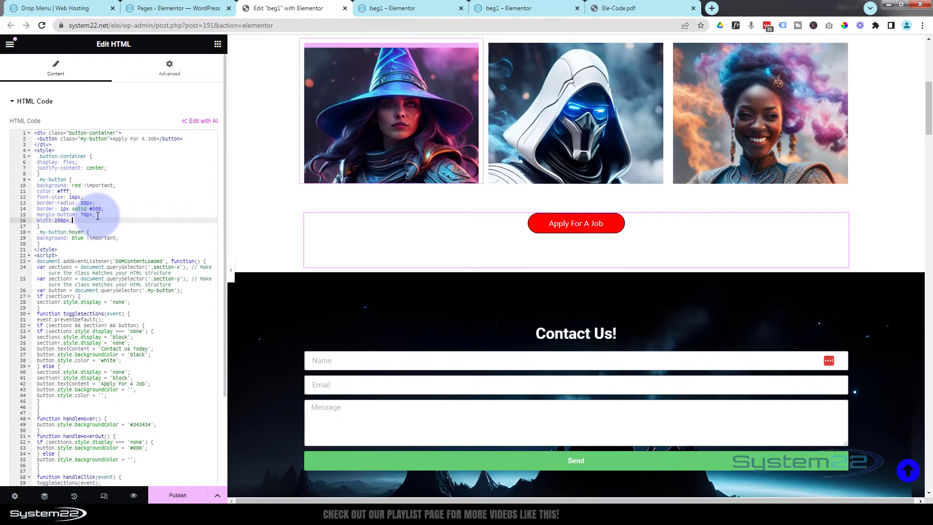
pyautogui.press('Return')
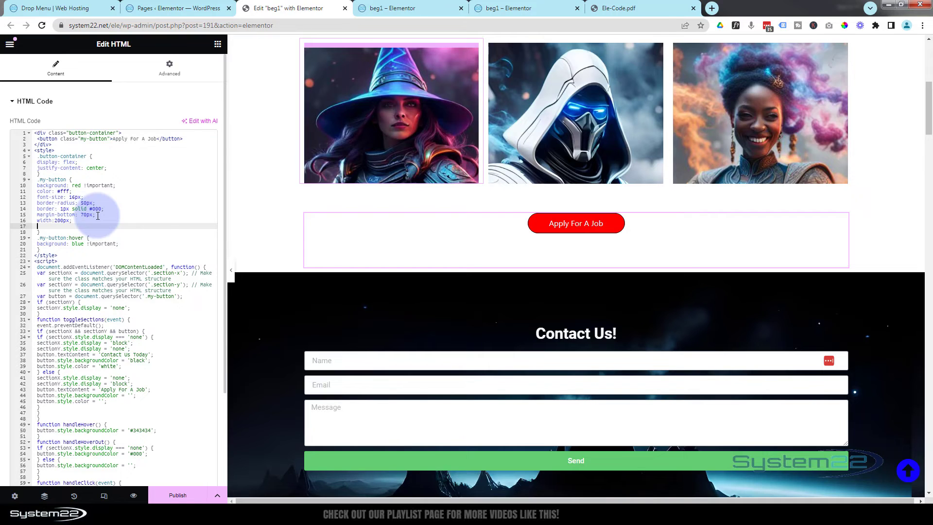
pyautogui.write('transition')
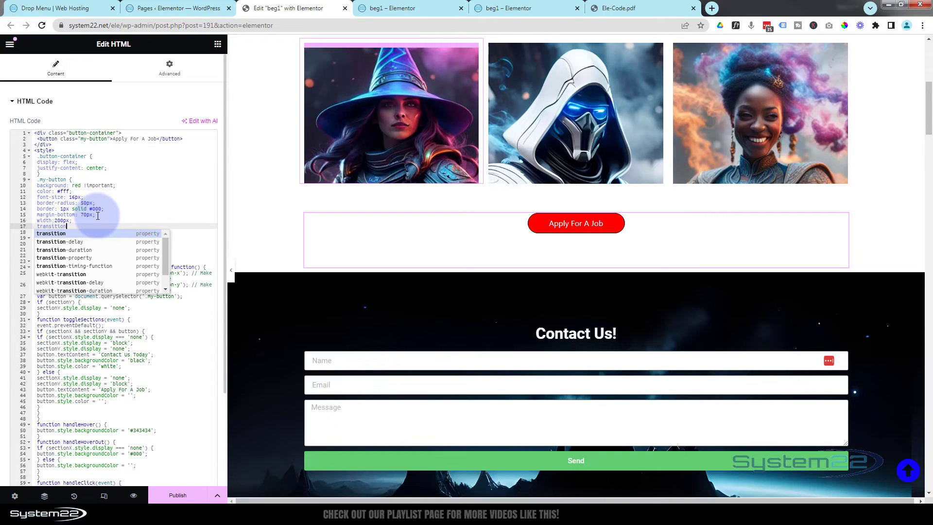
pyautogui.write('-dur')
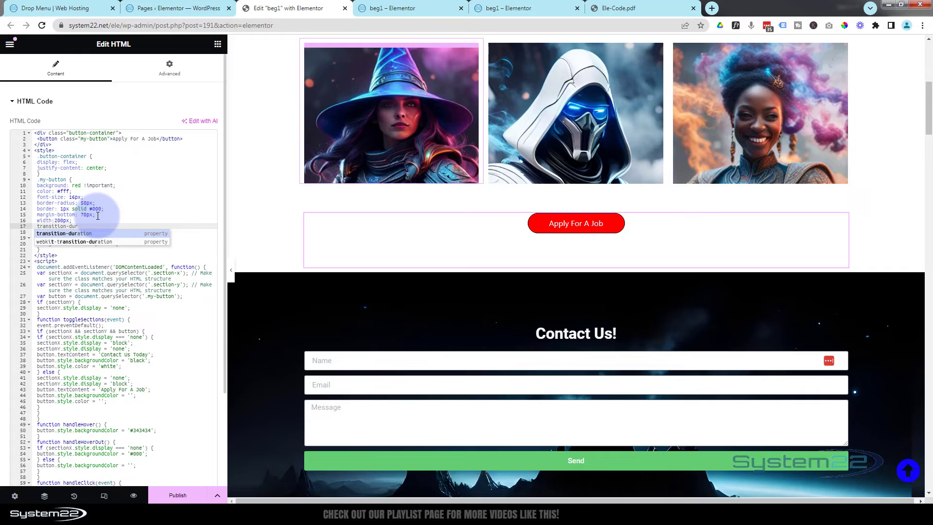
pyautogui.click(57, 234)
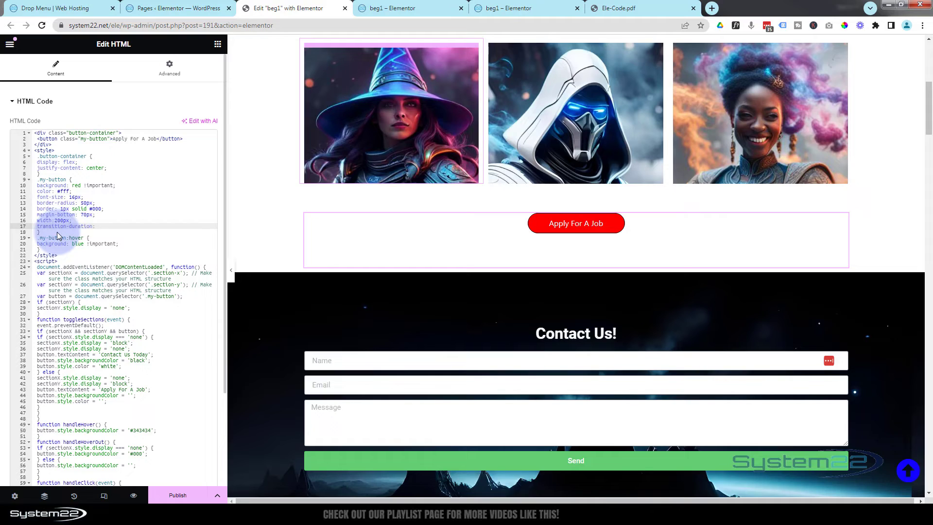
pyautogui.write('1s;')
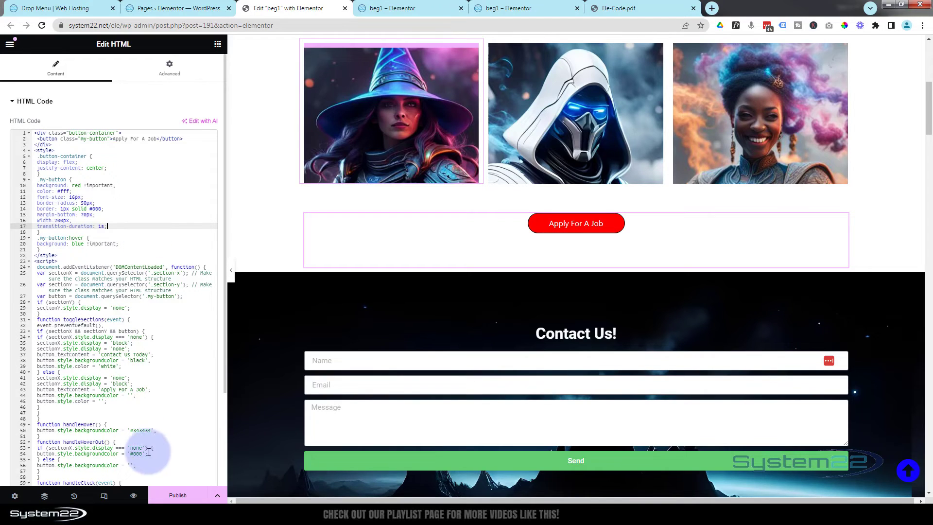
# Save the page as a draft and preview the styled button with the Contact Us section.
pyautogui.click(216, 497)
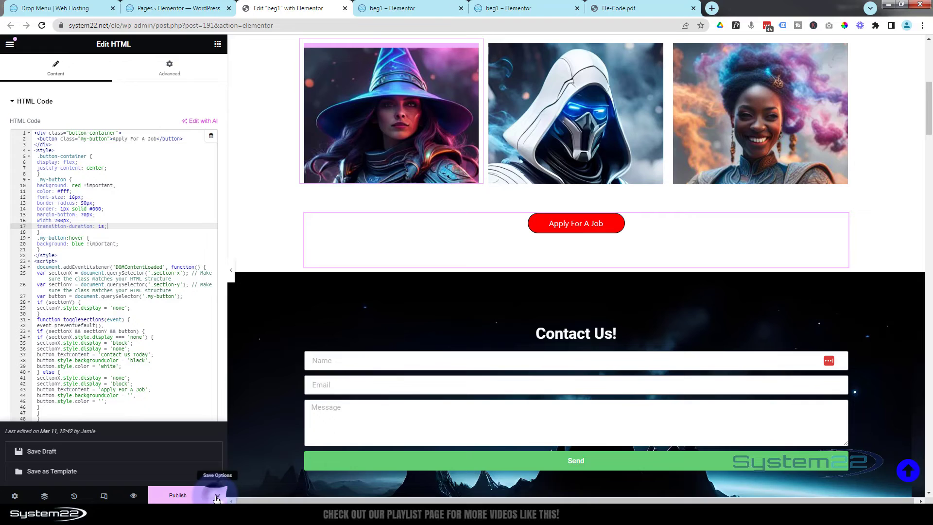
pyautogui.click(39, 456)
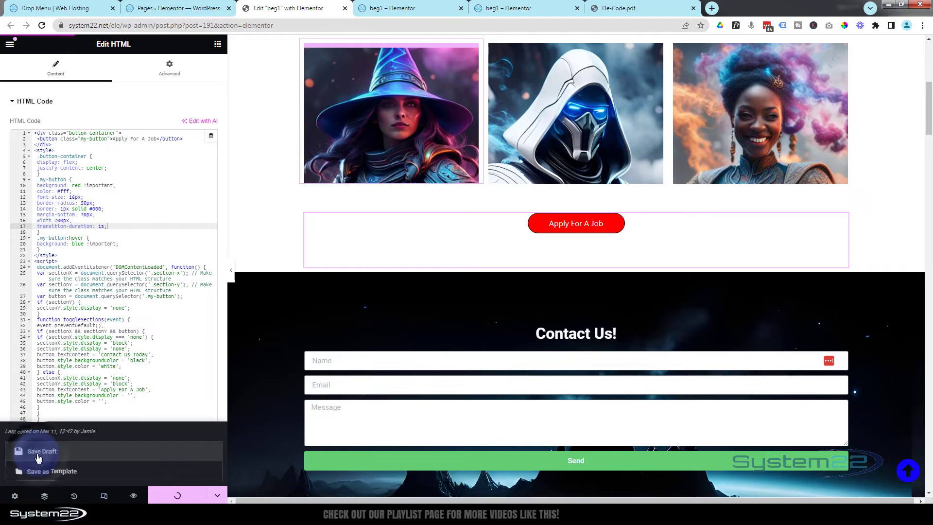
pyautogui.click(134, 496)
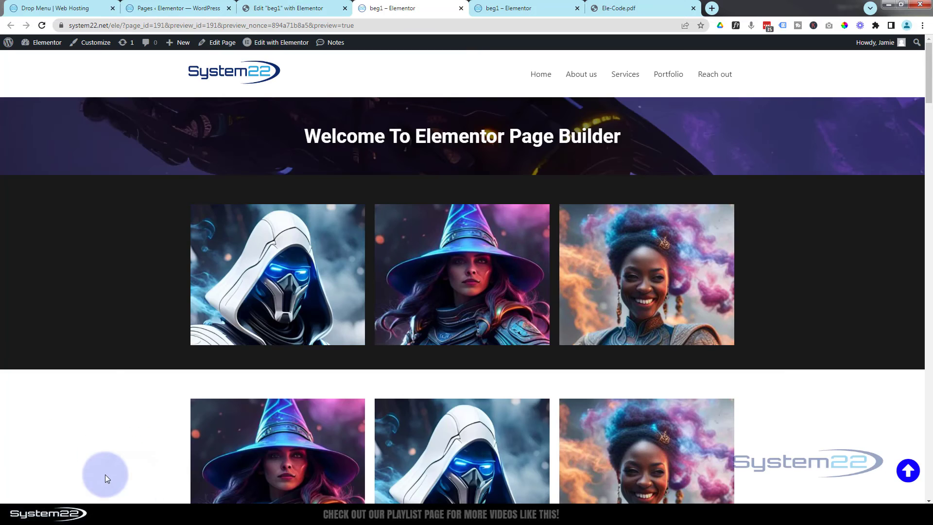
pyautogui.scroll(-6, 144, 124)
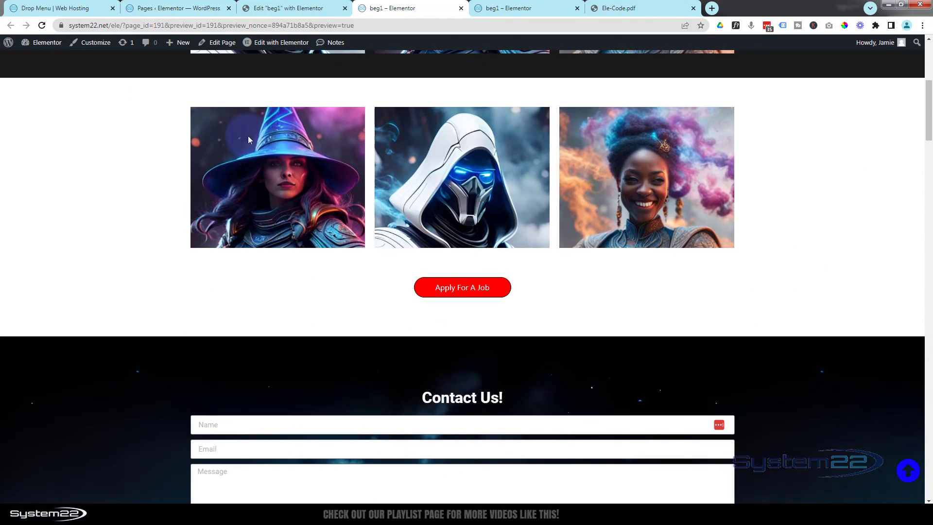
pyautogui.scroll(-2, 410, 169)
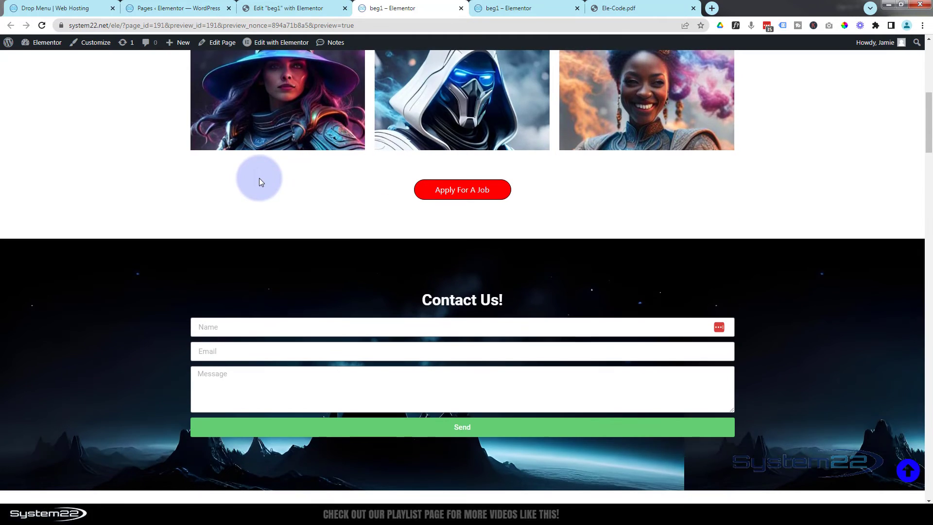
pyautogui.scroll(-2, 260, 182)
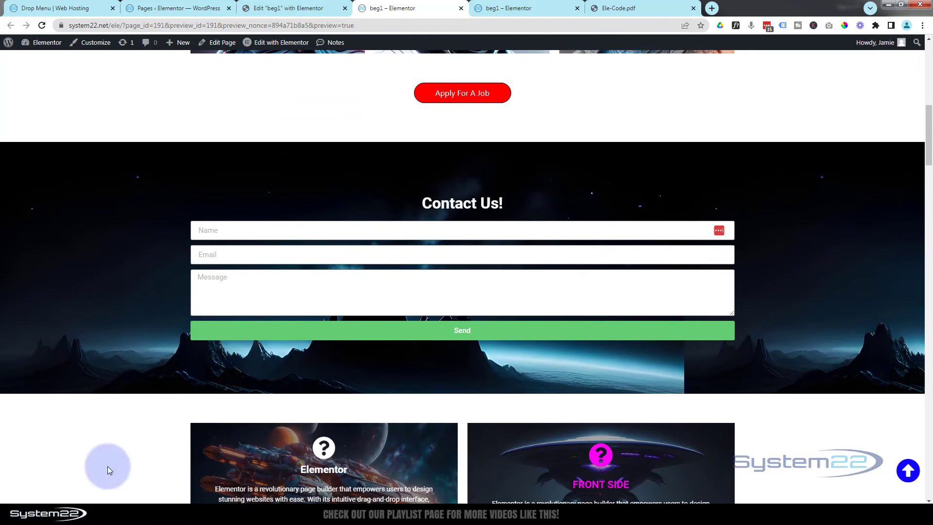
# Toggle the previewed button repeatedly to compare its label with the displayed Contact Us or Apply For A Position section.
pyautogui.scroll(2, 112, 406)
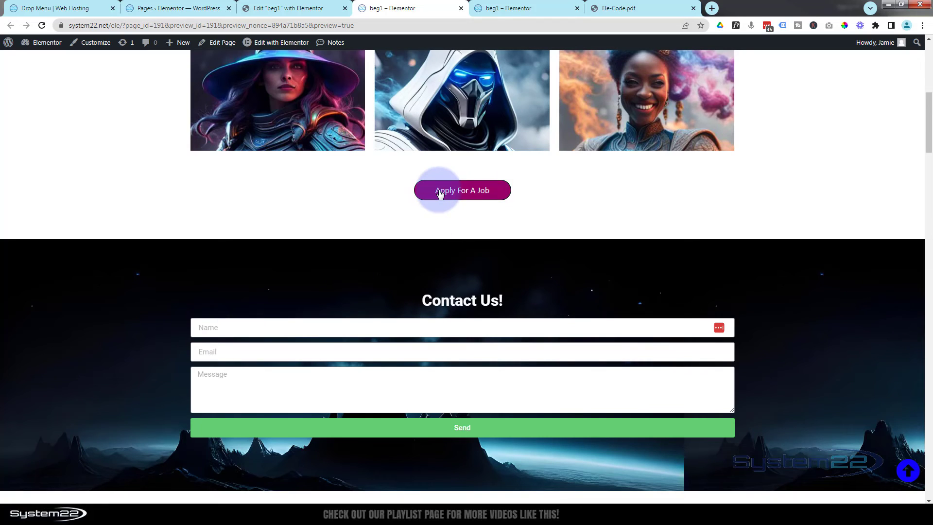
pyautogui.click(471, 194)
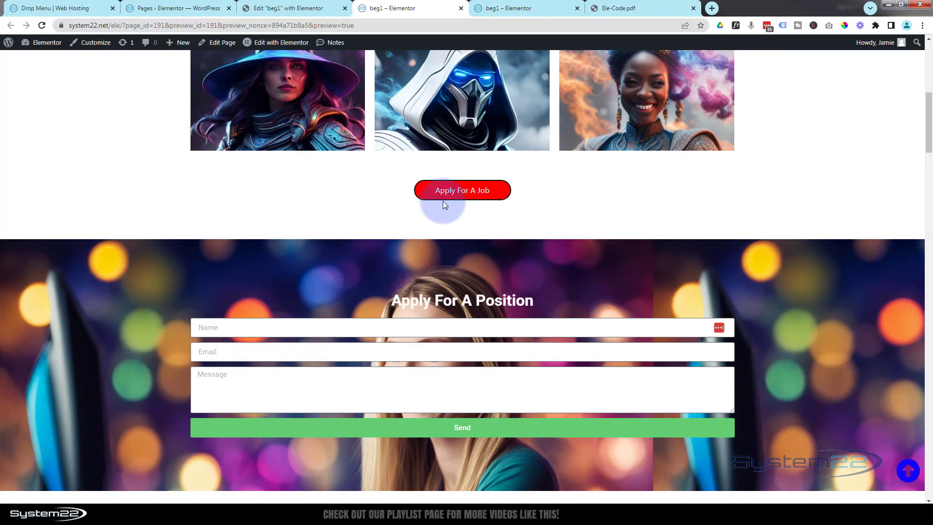
pyautogui.click(455, 194)
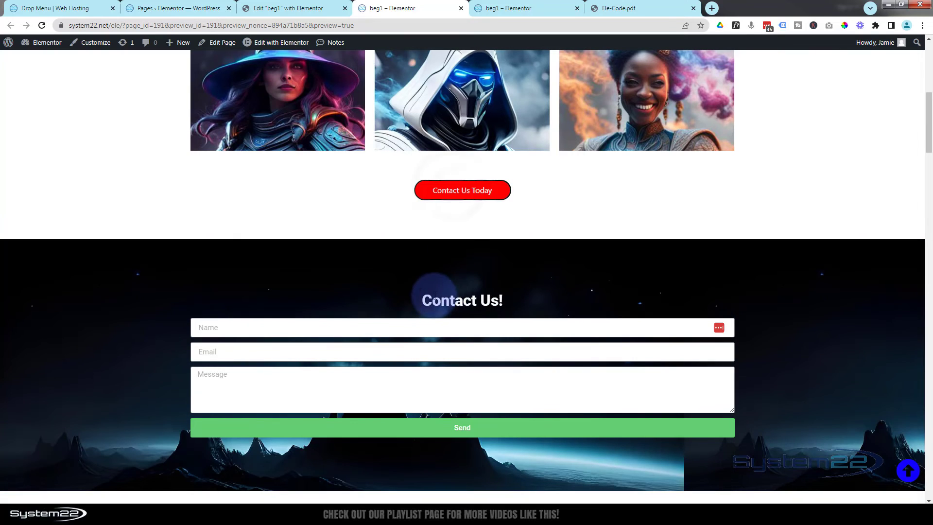
pyautogui.click(447, 193)
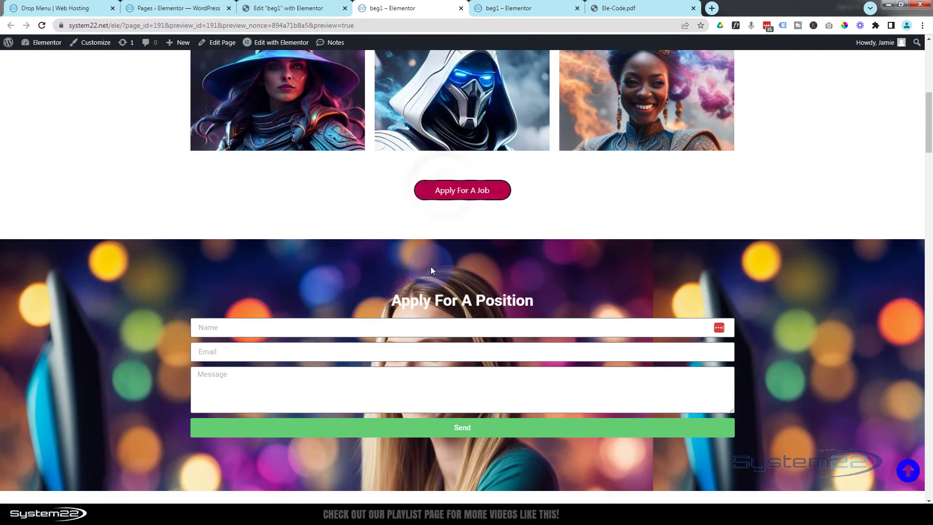
pyautogui.click(456, 192)
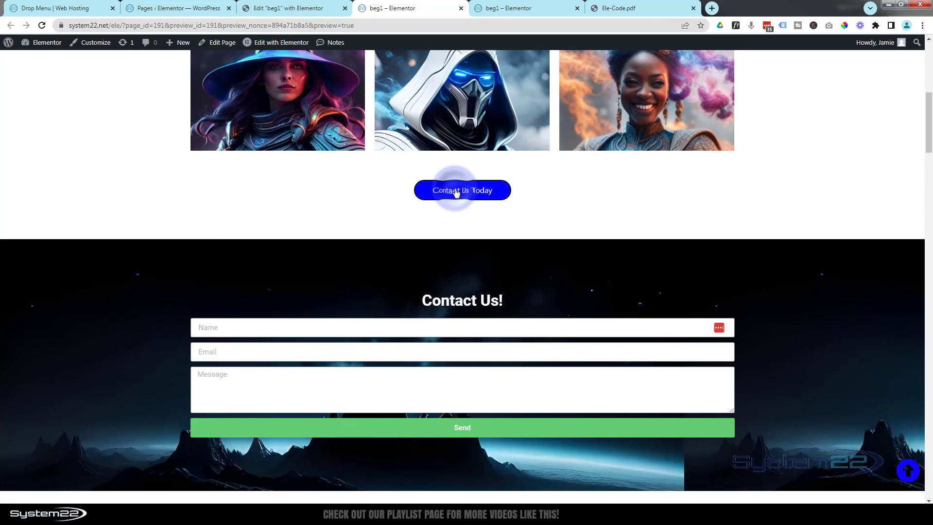
pyautogui.click(455, 192)
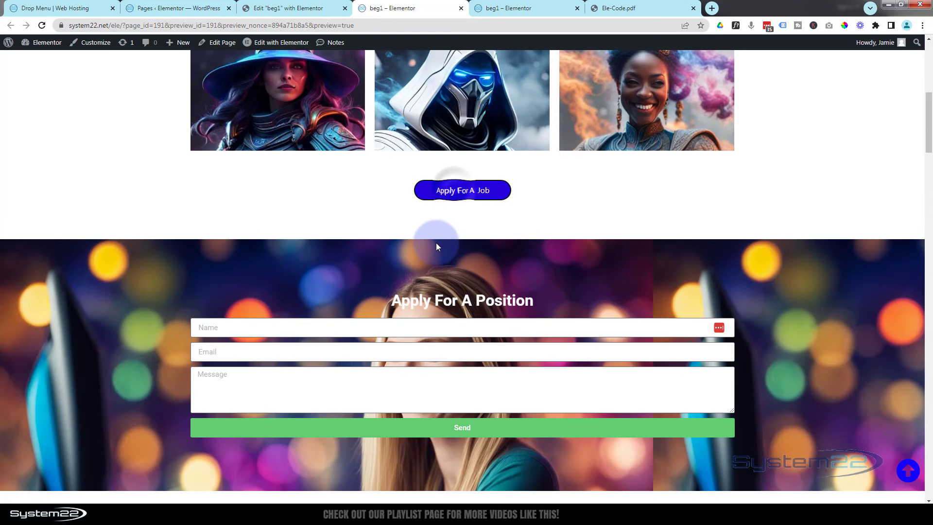
pyautogui.click(454, 194)
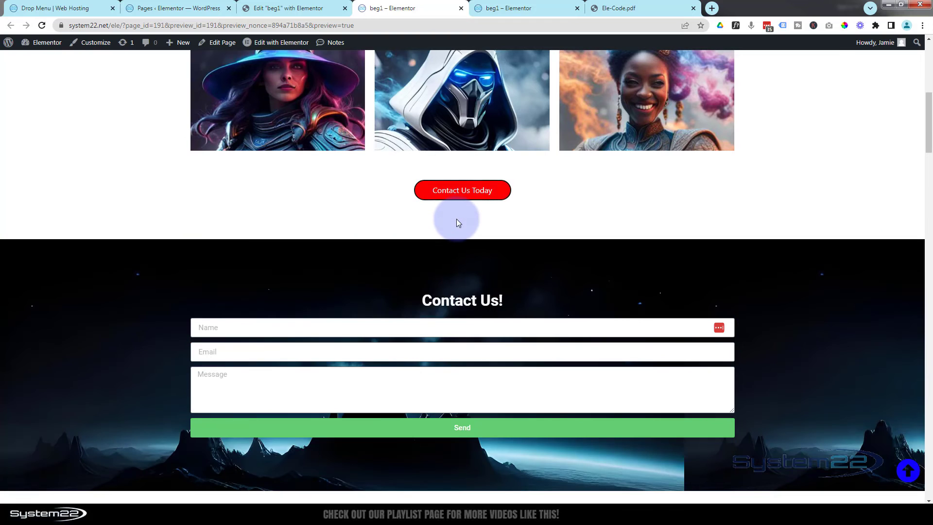
pyautogui.click(461, 192)
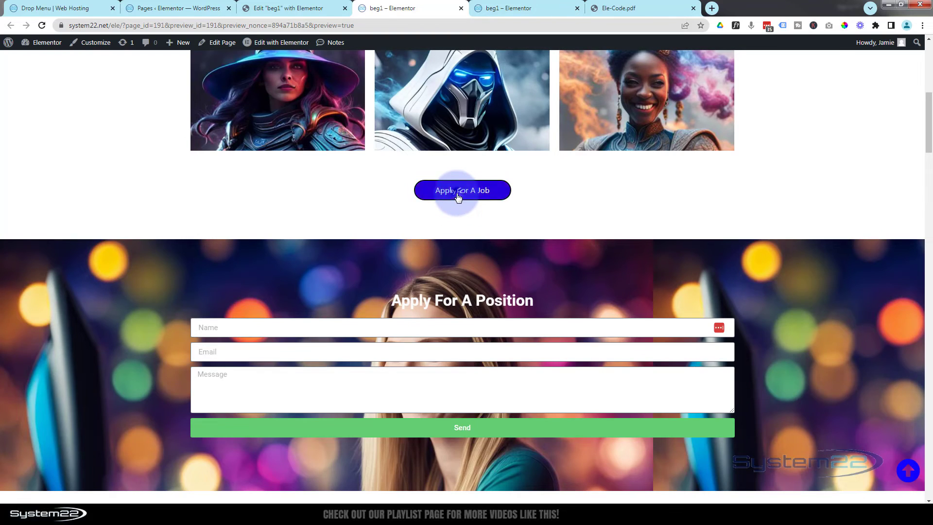
pyautogui.click(458, 194)
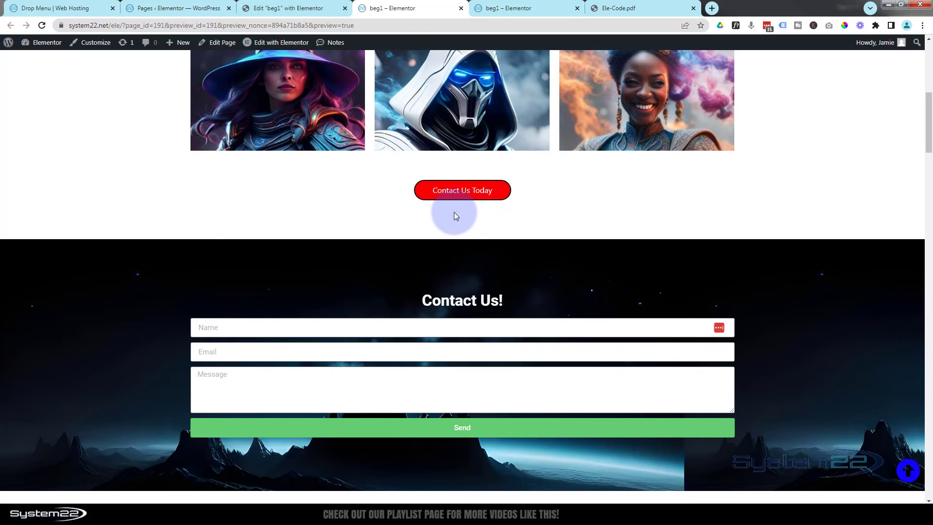
# Swap the button.textContent labels in the HTML script's toggleSections function, using 'Apply For A Job' in the if branch and 'Contact Us Today' in the else branch.
pyautogui.click(298, 9)
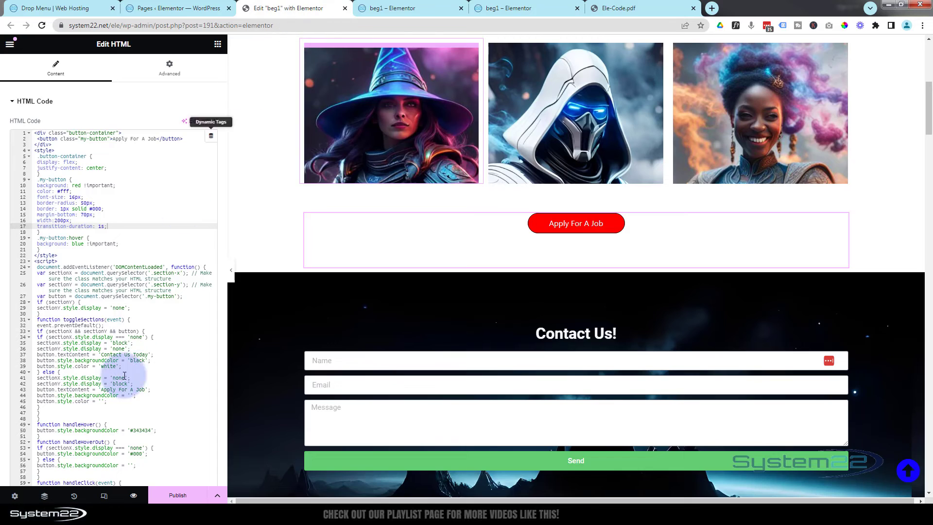
pyautogui.scroll(-3, 171, 369)
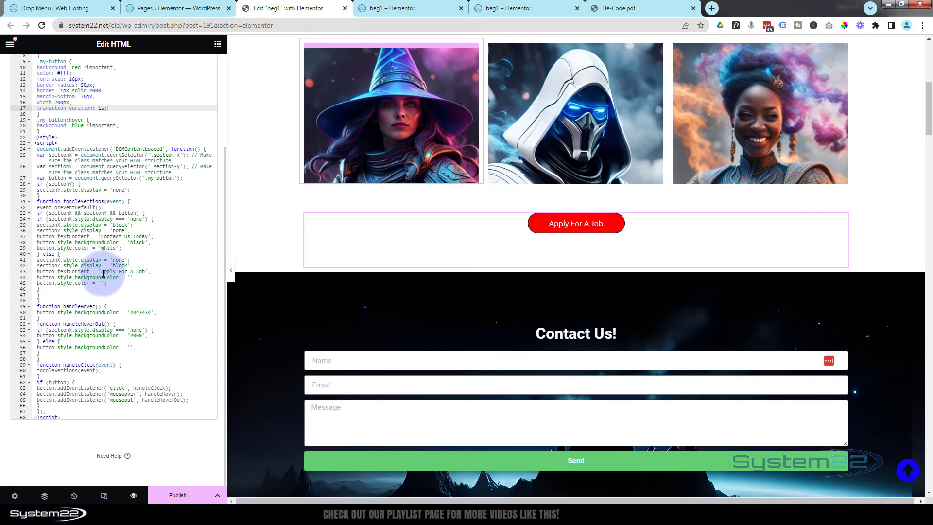
pyautogui.moveTo(102, 272); pyautogui.dragTo(146, 272)
pyautogui.hotkey('ctrl', 'c')
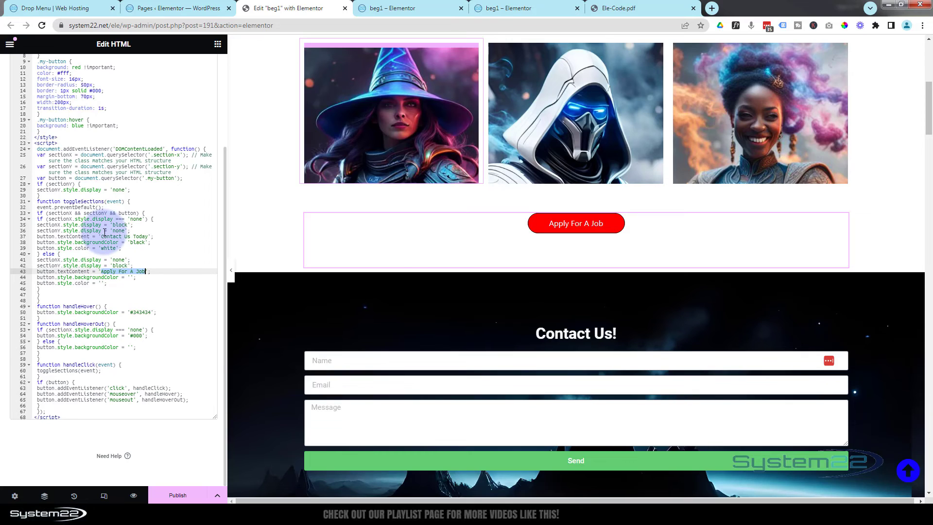
pyautogui.click(102, 236)
pyautogui.hotkey('ctrl', 'v')
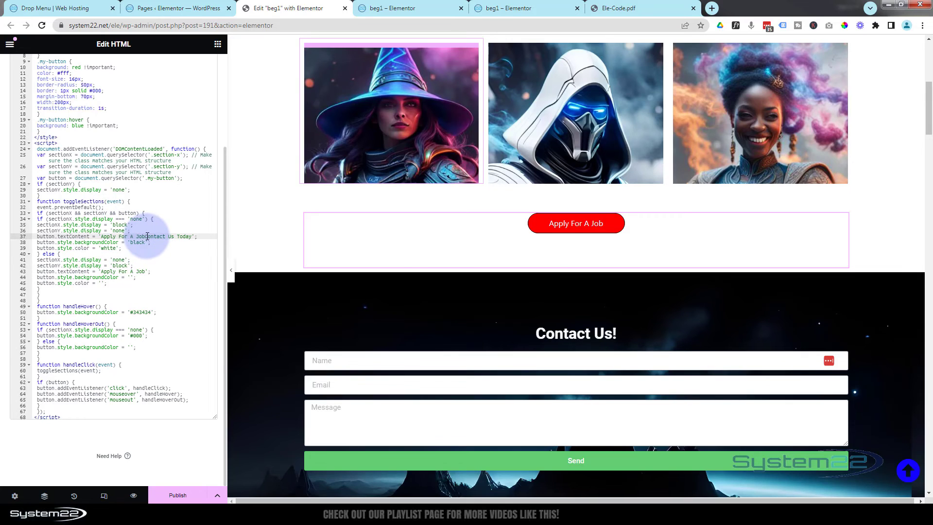
pyautogui.moveTo(146, 236); pyautogui.dragTo(191, 237)
pyautogui.hotkey('ctrl', 'c')
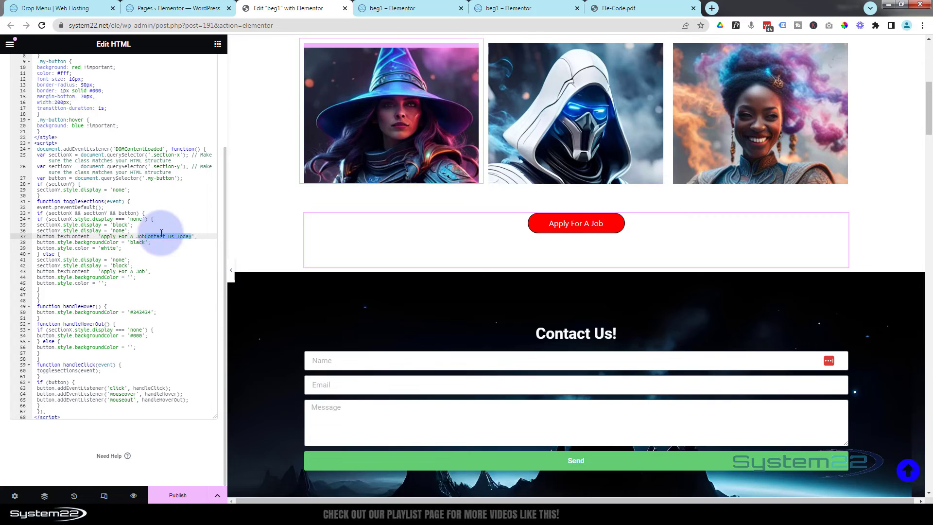
pyautogui.press('BackSpace')
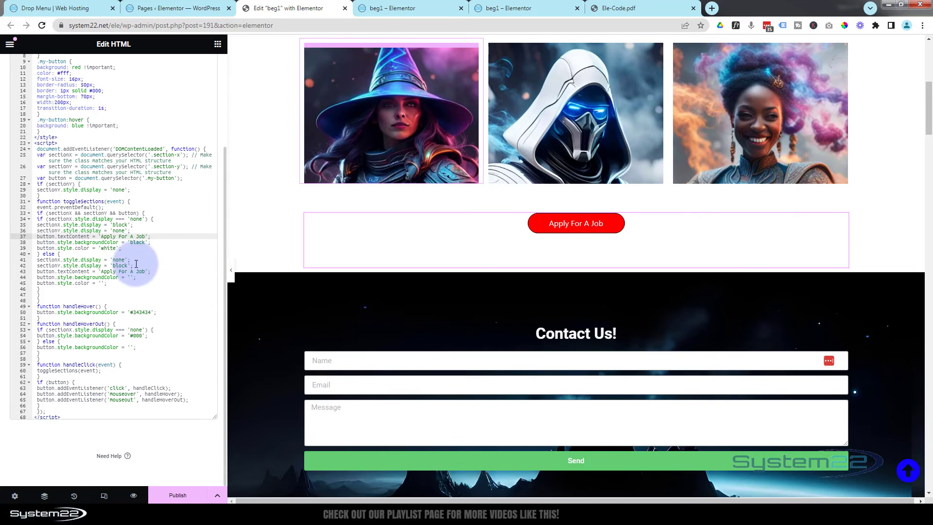
pyautogui.moveTo(101, 271); pyautogui.dragTo(145, 271)
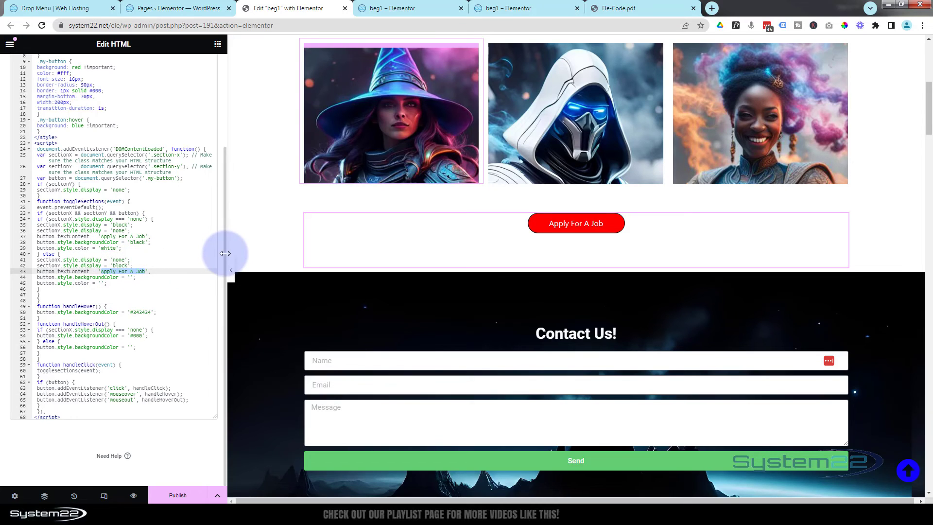
pyautogui.hotkey('ctrl', 'v')
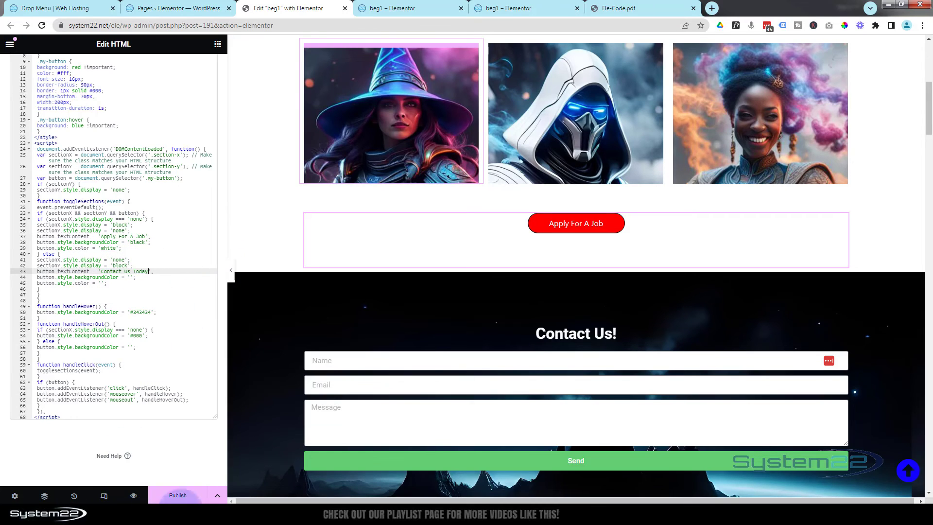
# Save the page as a draft and open its preview with the swapped button labels.
pyautogui.click(217, 497)
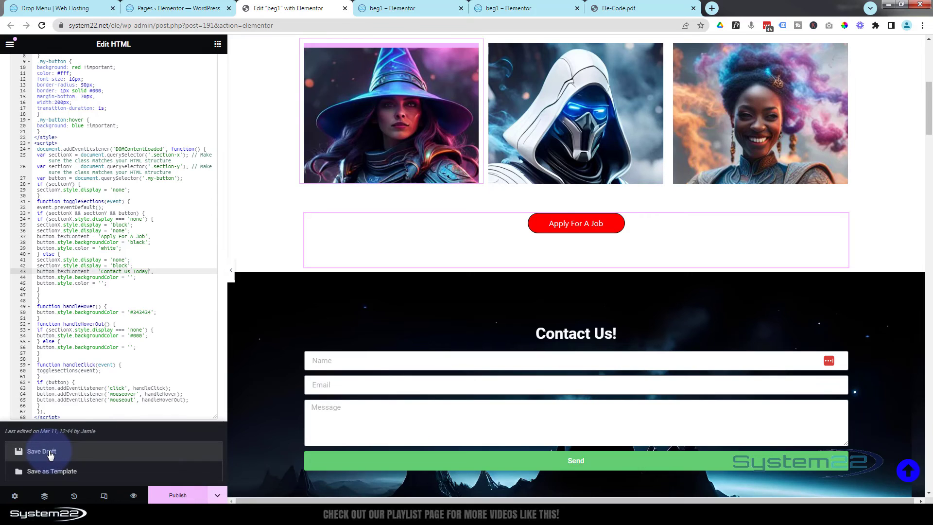
pyautogui.click(50, 452)
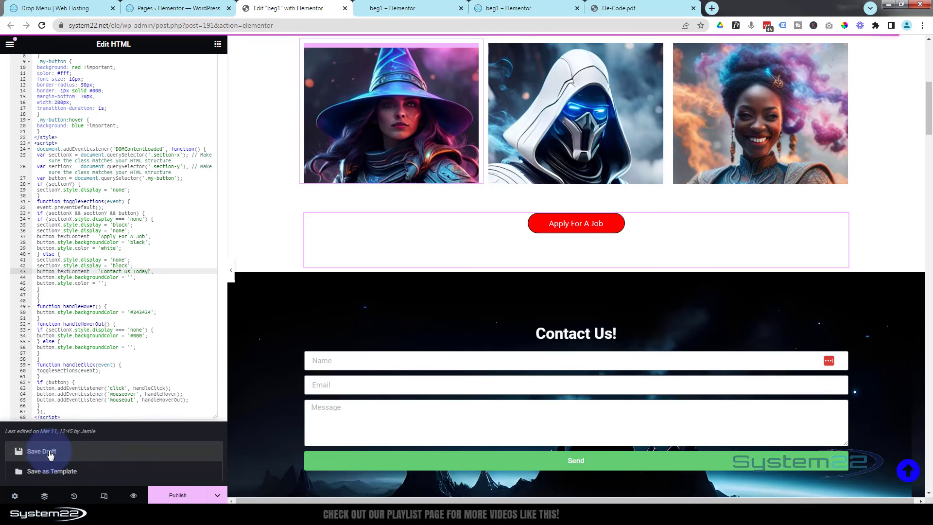
pyautogui.click(105, 496)
pyautogui.click(135, 496)
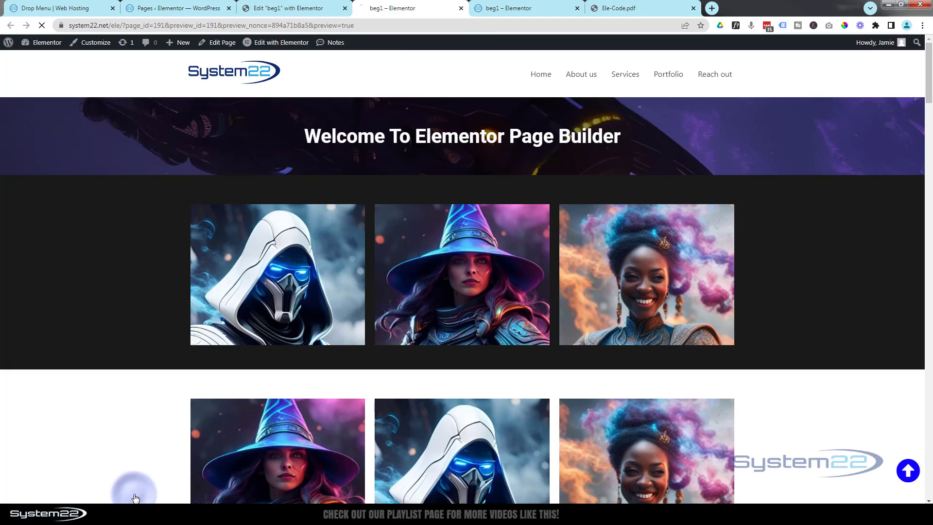
# Test the preview button in both directions, checking that its label names the hidden form section.
pyautogui.scroll(-7, 201, 101)
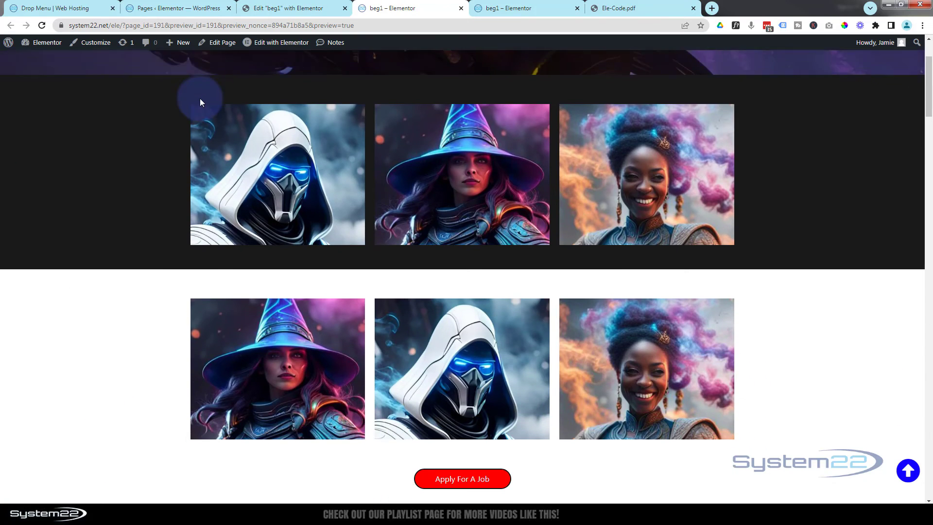
pyautogui.scroll(-3, 200, 102)
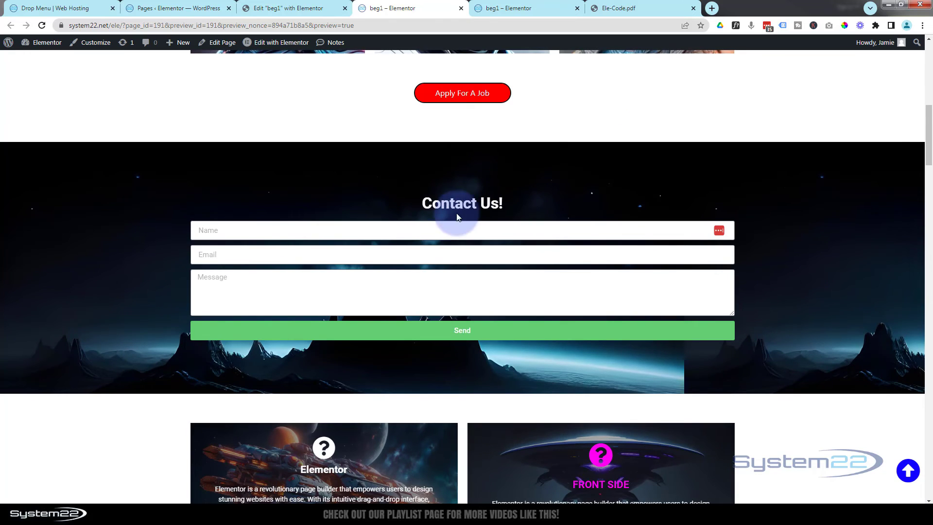
pyautogui.click(462, 96)
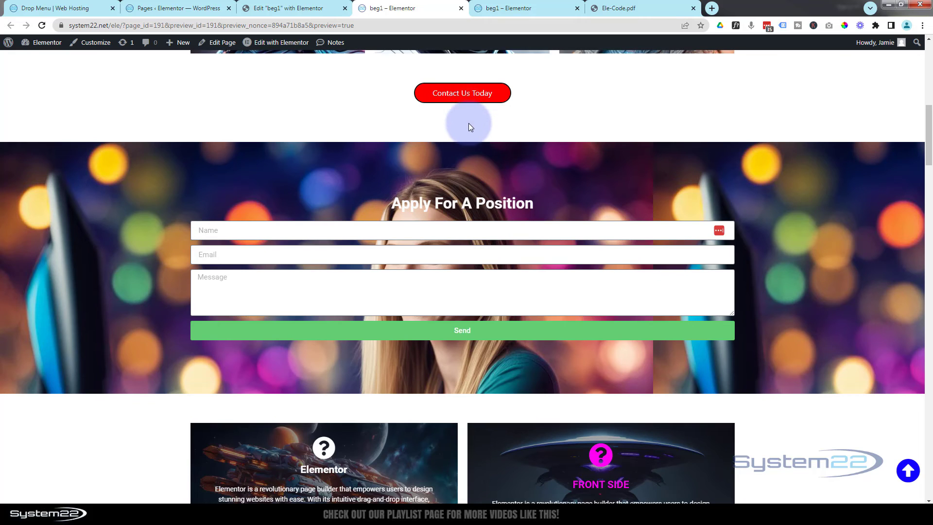
pyautogui.click(458, 96)
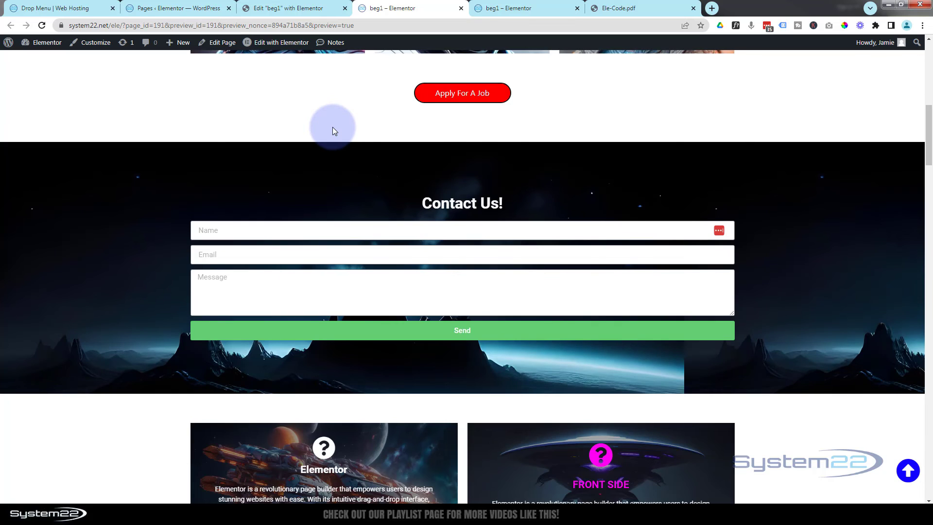
pyautogui.scroll(2, 308, 163)
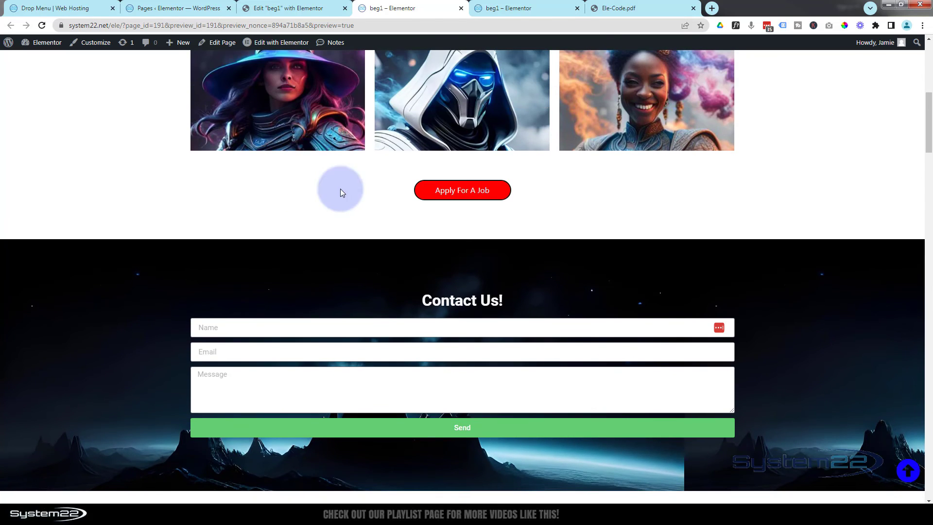
# Show the web address of the Ele-Code.pdf source code, and return to the page preview.
pyautogui.click(616, 9)
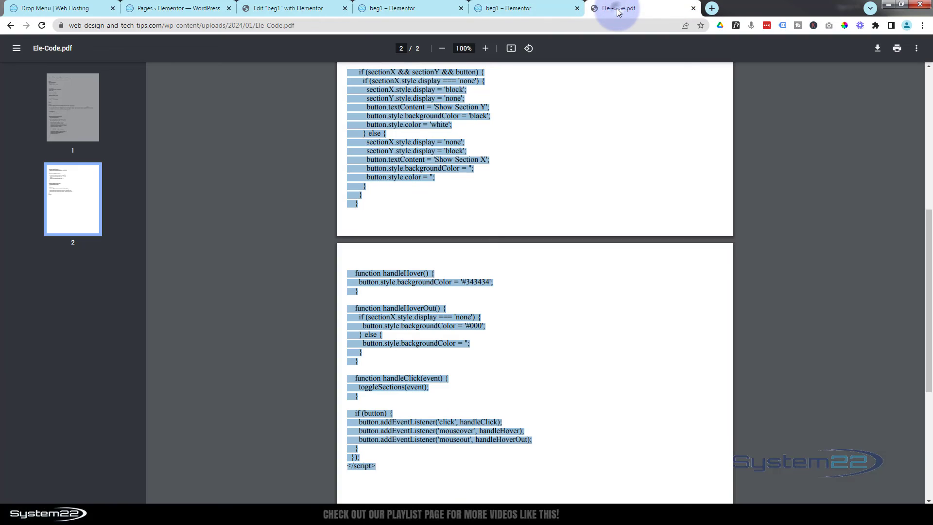
pyautogui.click(315, 25)
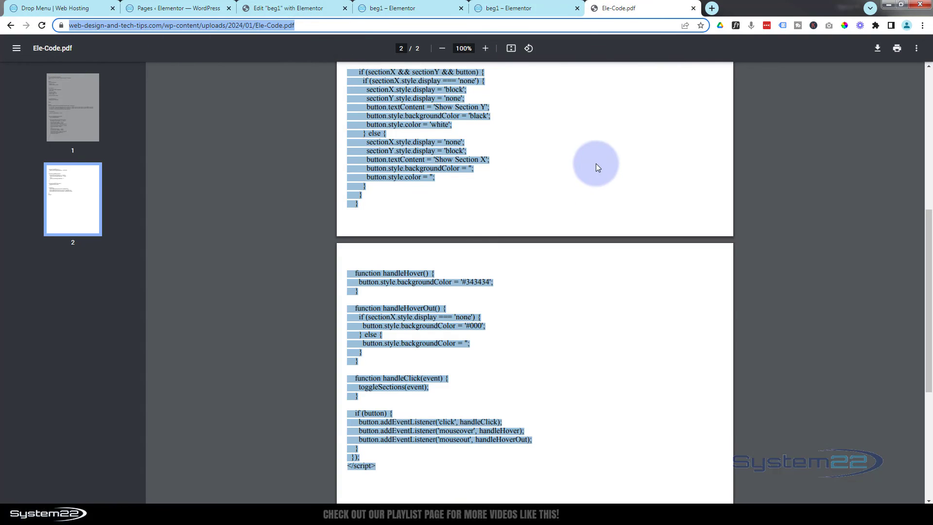
pyautogui.click(415, 10)
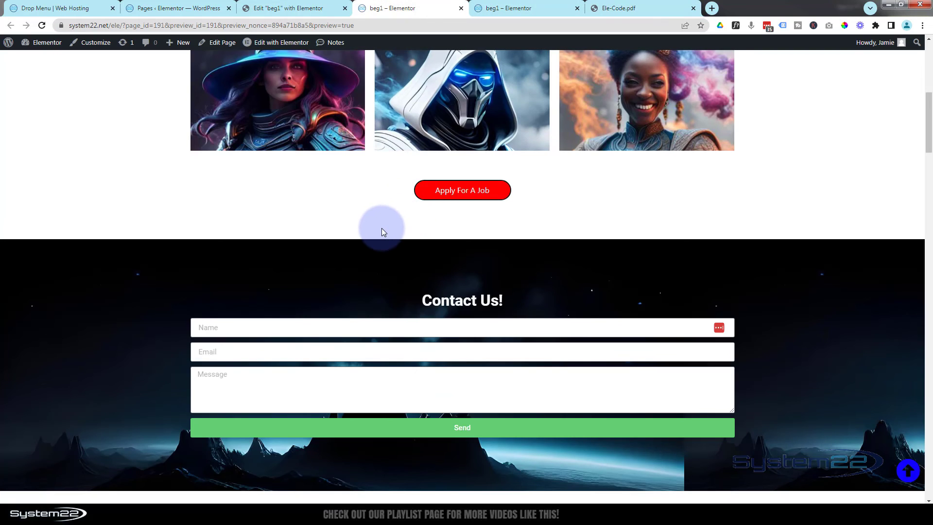